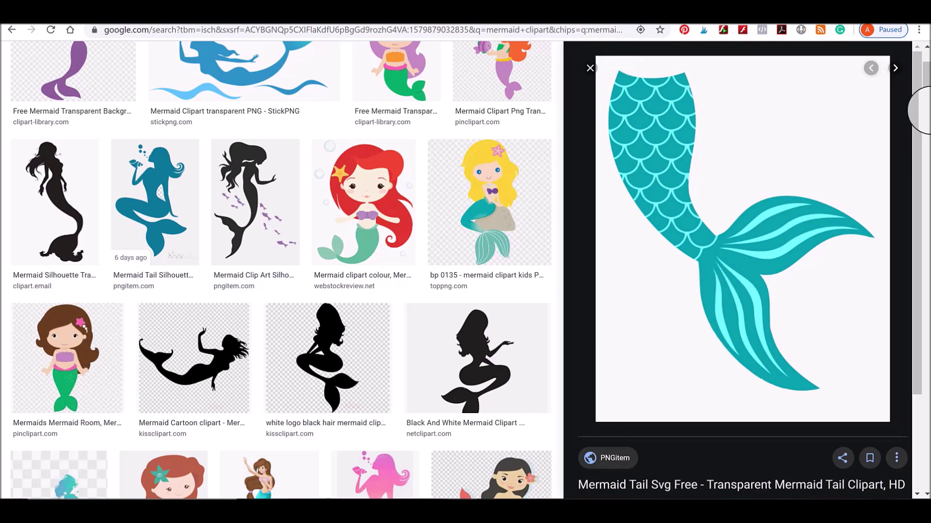
# - Copy the teal mermaid tail image from Google Images and bring up the blank Inkscape document
pyautogui.scroll(4, 926, 63)
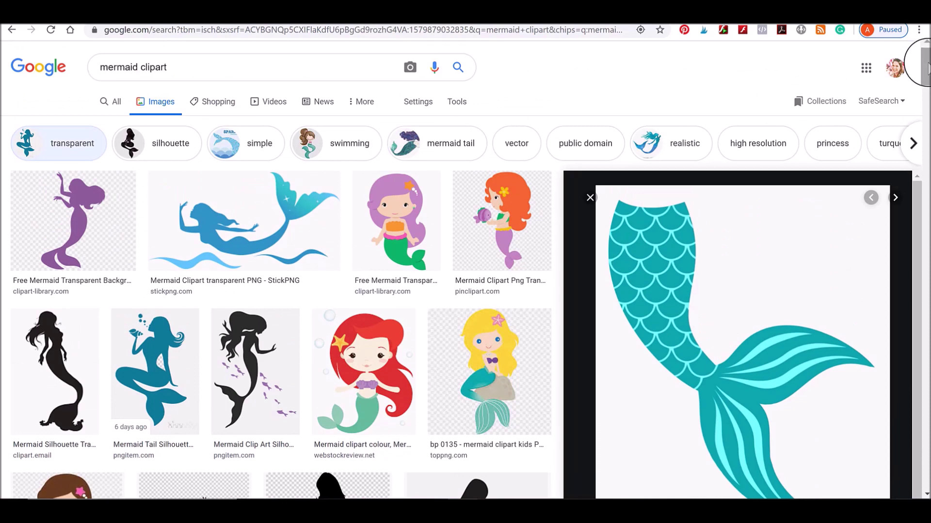
pyautogui.moveTo(927, 68); pyautogui.dragTo(927, 76)
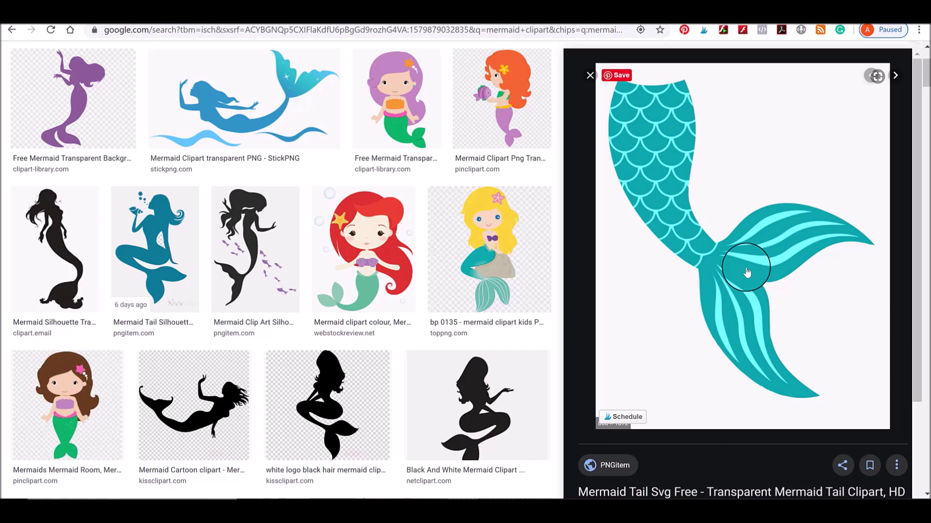
pyautogui.rightClick(688, 235)
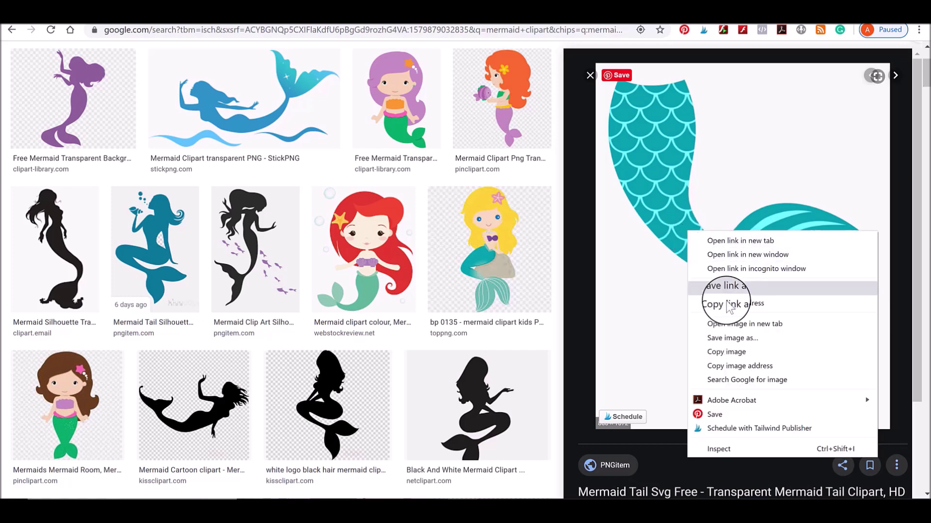
pyautogui.click(717, 356)
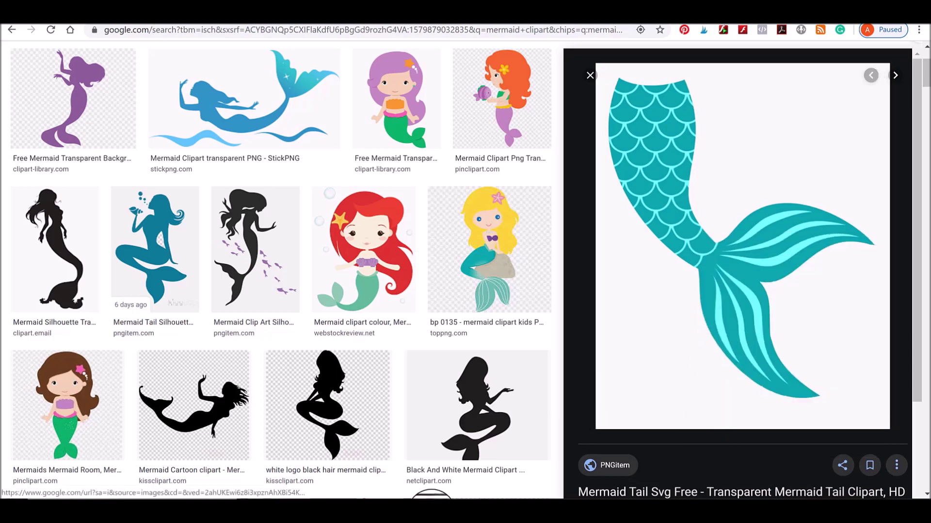
pyautogui.click(480, 469)
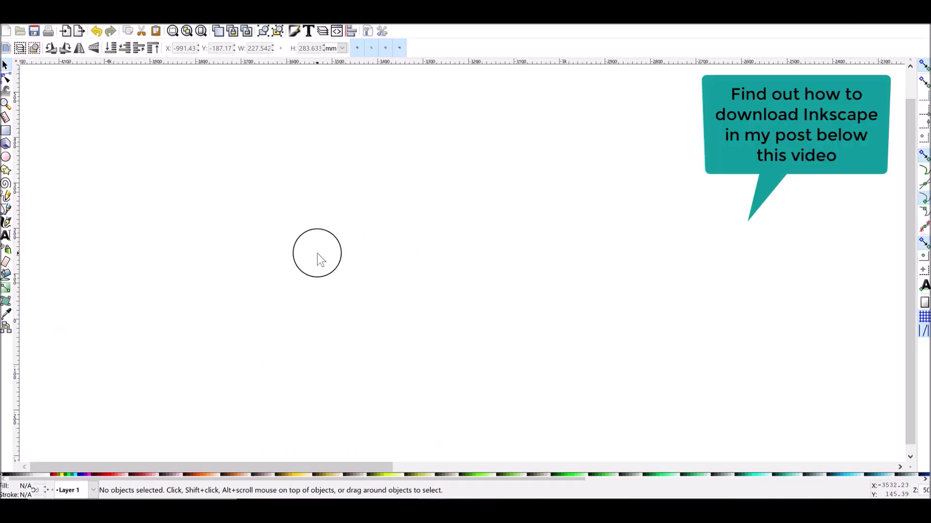
# - Paste the copied tail onto the Inkscape canvas as an embedded 860 × 1072 image
pyautogui.rightClick(315, 254)
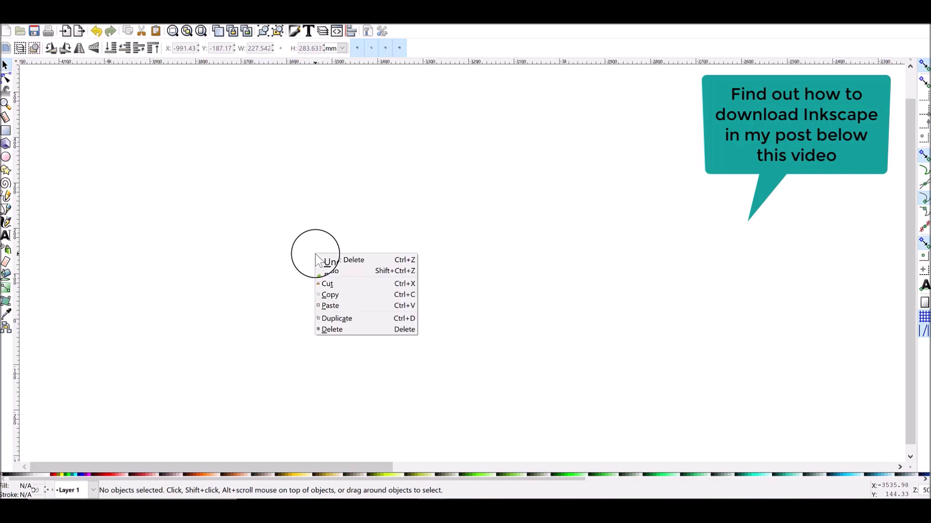
pyautogui.press('Escape')
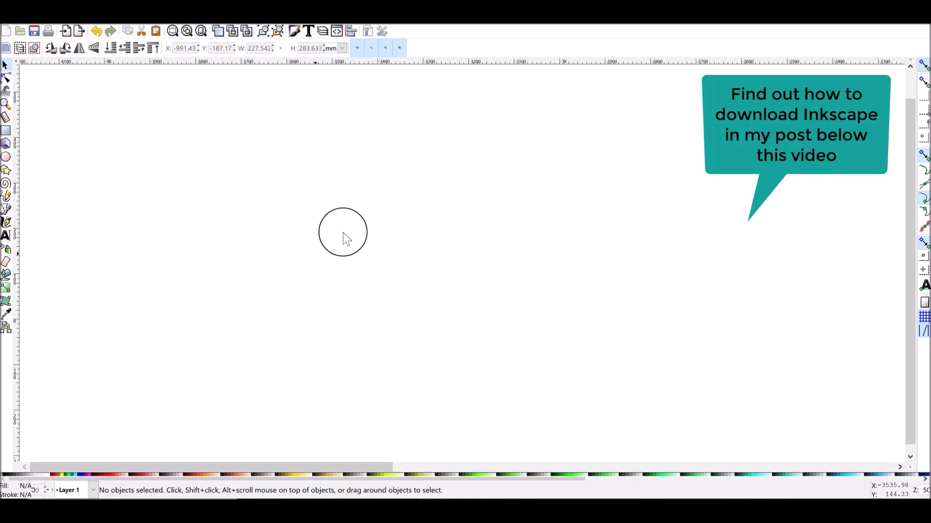
pyautogui.hotkey('ctrl', 'v')
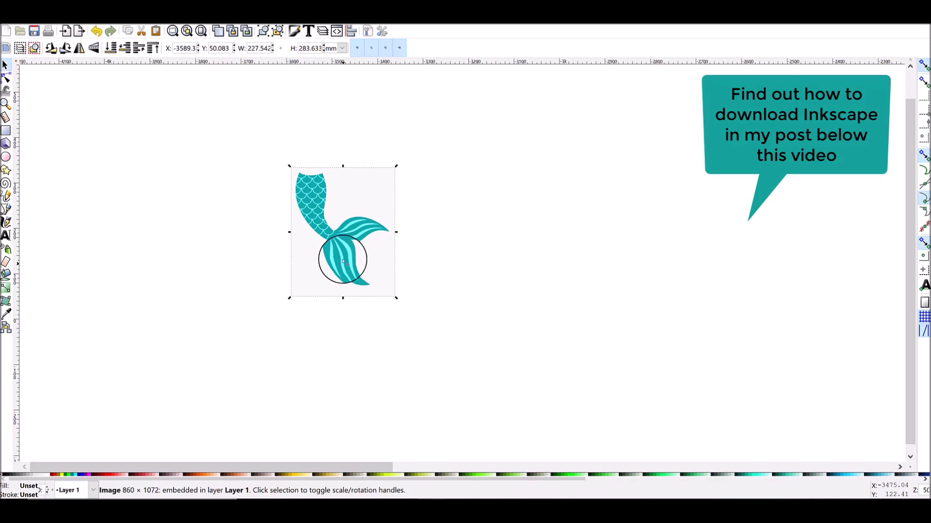
pyautogui.click(7, 210)
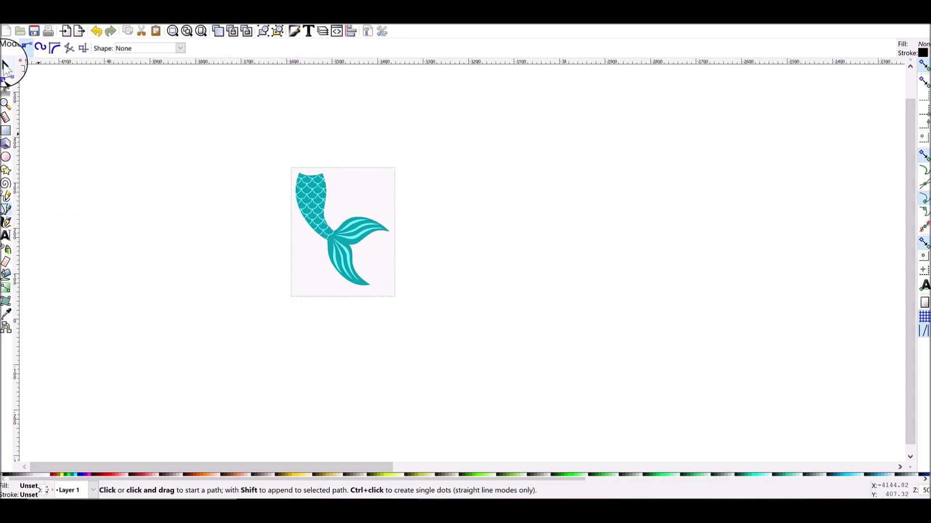
pyautogui.click(5, 64)
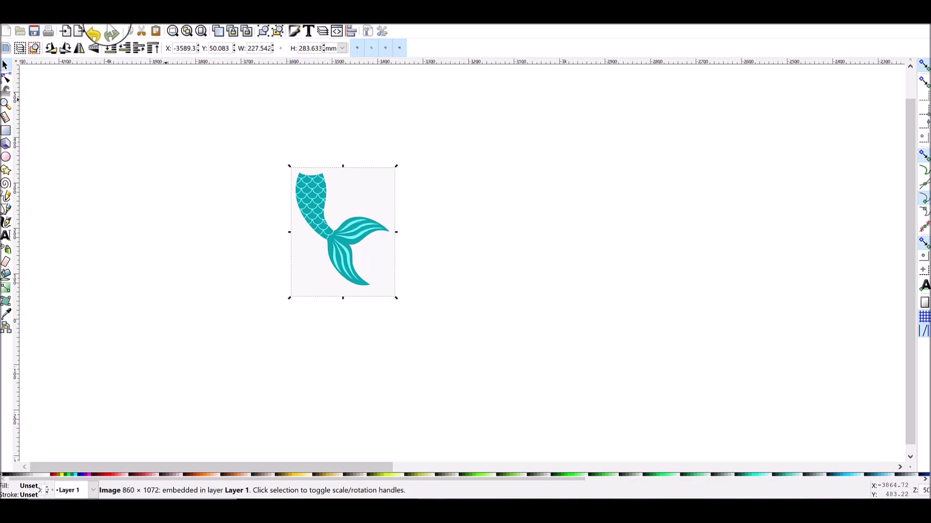
pyautogui.click(97, 28)
pyautogui.moveTo(85, 26)
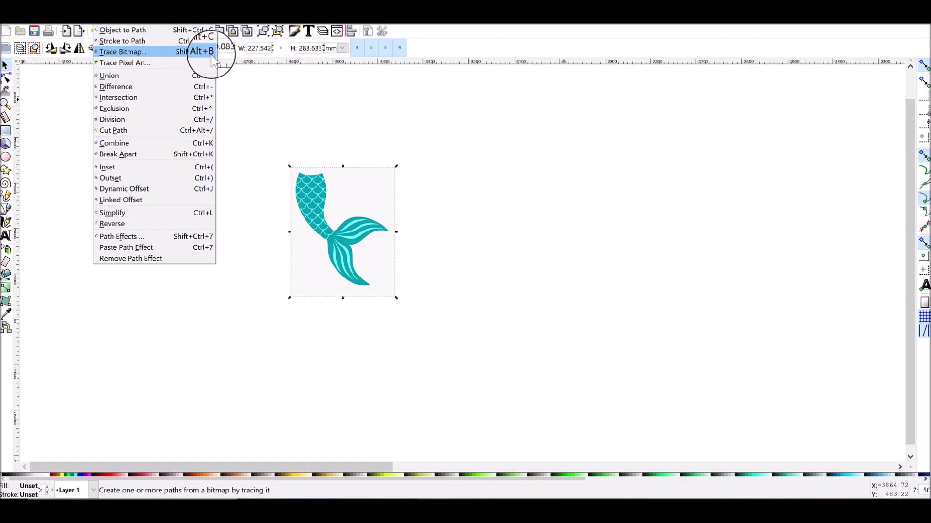
# - Open Trace Bitmap with Shift+Alt+B, previewing a 3-scan Colors trace of the tail
pyautogui.click(450, 108)
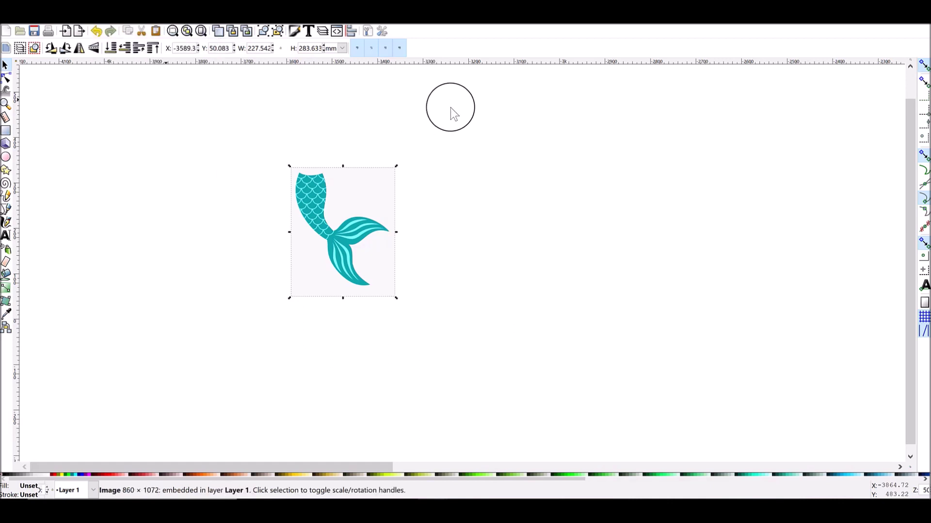
pyautogui.hotkey('shift', 'alt', 'b')
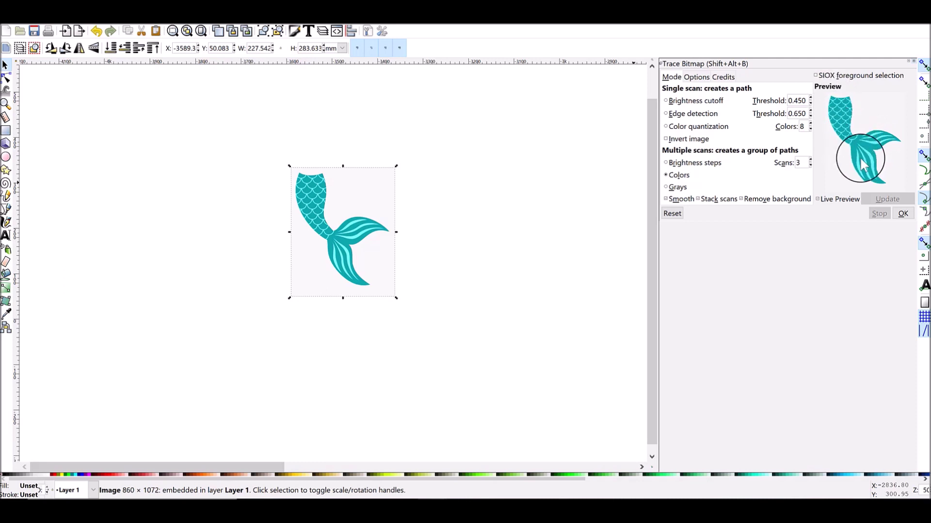
pyautogui.click(810, 160)
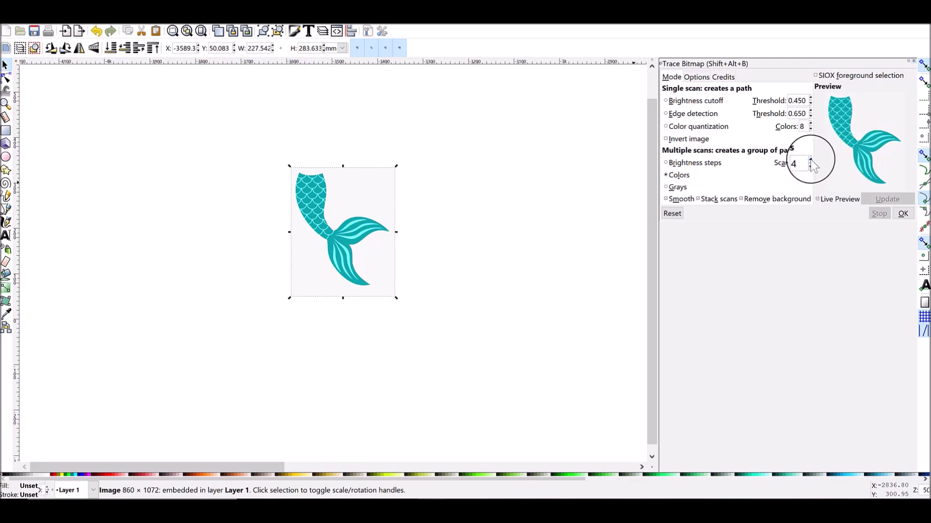
pyautogui.click(810, 160)
pyautogui.click(810, 161)
pyautogui.click(811, 161)
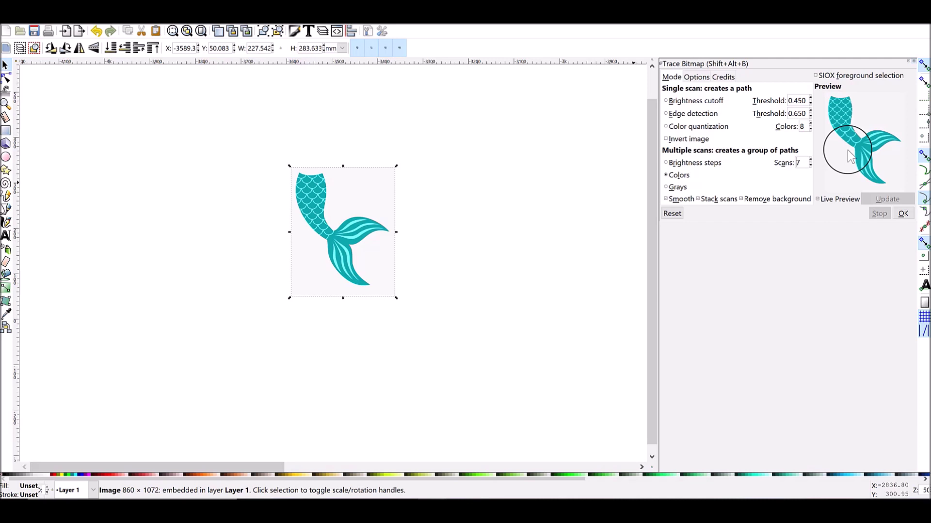
pyautogui.click(810, 165)
pyautogui.click(810, 165)
pyautogui.click(810, 165)
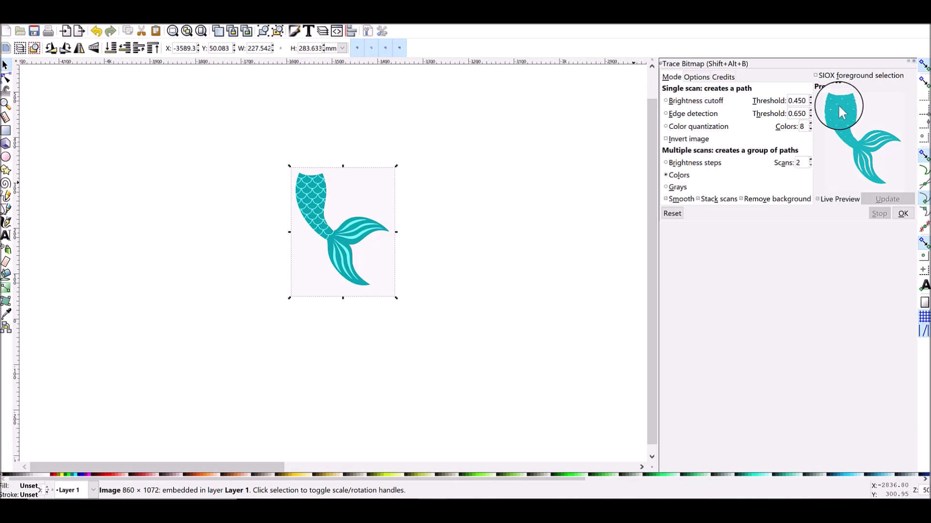
pyautogui.click(810, 162)
pyautogui.click(810, 162)
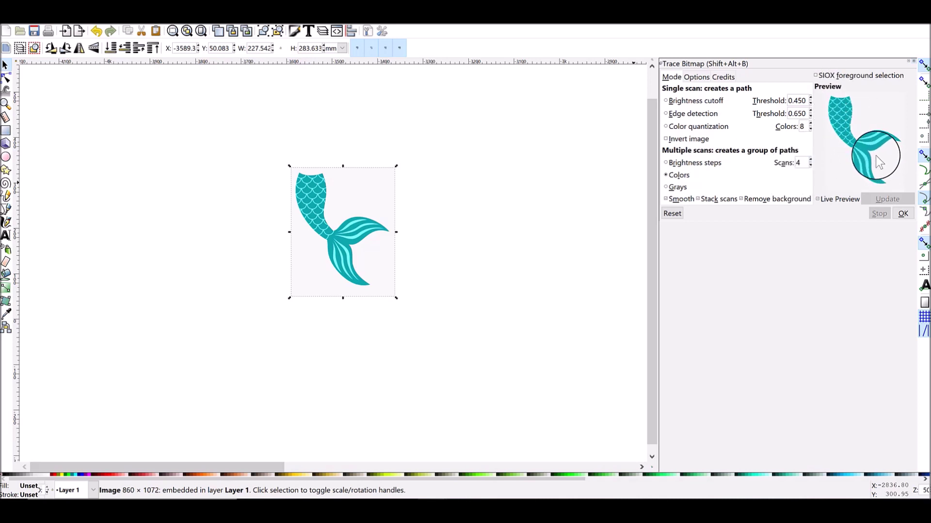
pyautogui.click(810, 165)
pyautogui.click(810, 165)
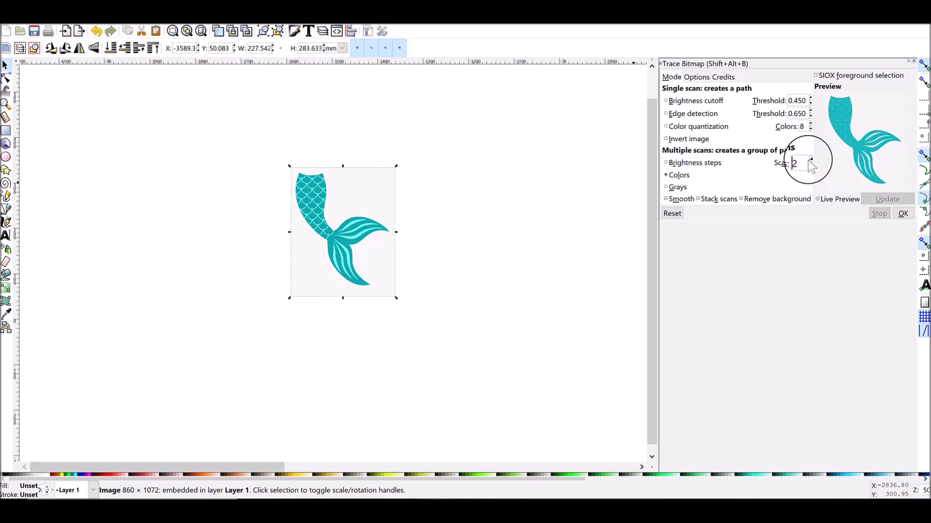
pyautogui.click(810, 159)
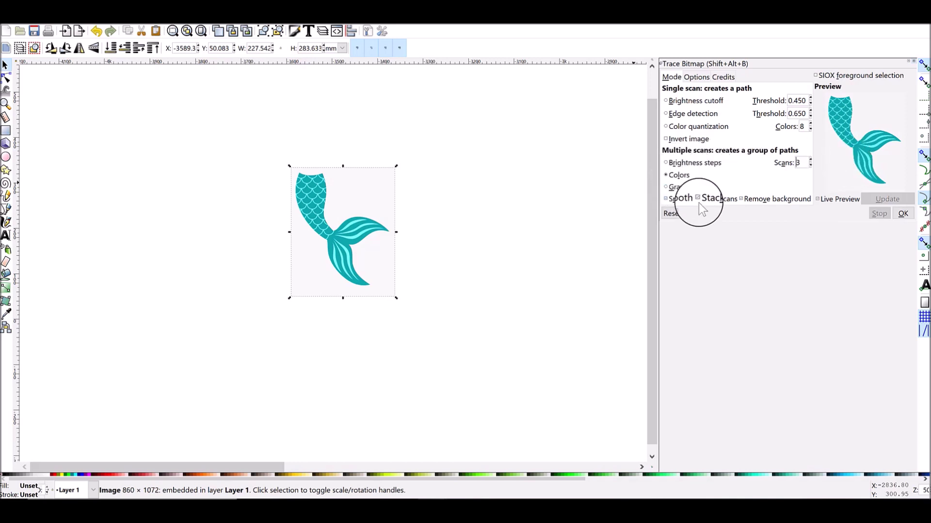
pyautogui.click(903, 215)
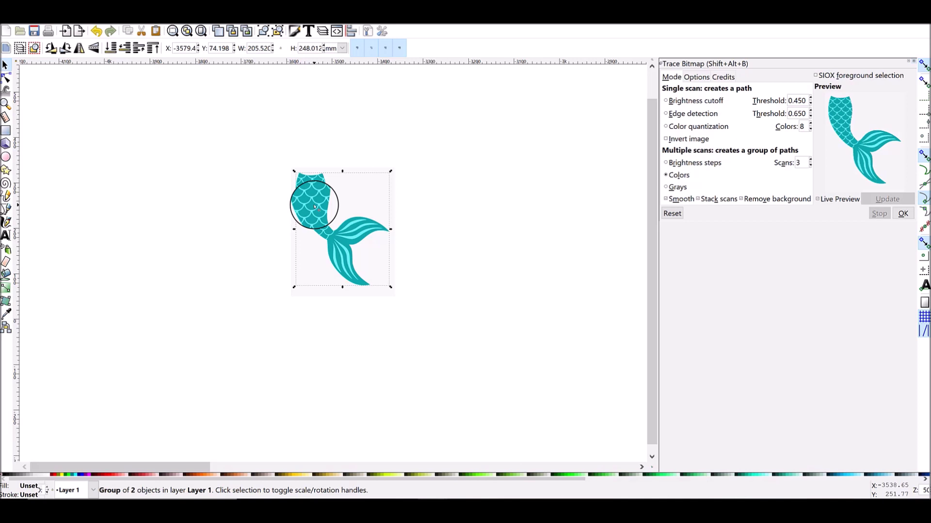
# - Move the traced tail group beside the original, then delete the original tail bitmap
pyautogui.moveTo(304, 190)
pyautogui.mouseDown()
pyautogui.moveTo(312, 214)
pyautogui.moveTo(389, 264)
pyautogui.moveTo(434, 229)
pyautogui.moveTo(432, 182)
pyautogui.mouseUp()
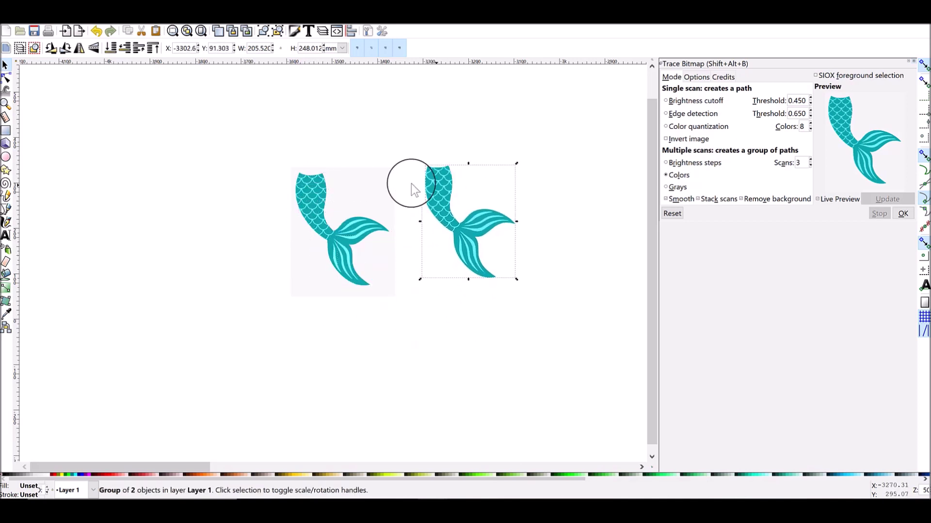
pyautogui.moveTo(335, 240); pyautogui.dragTo(324, 224)
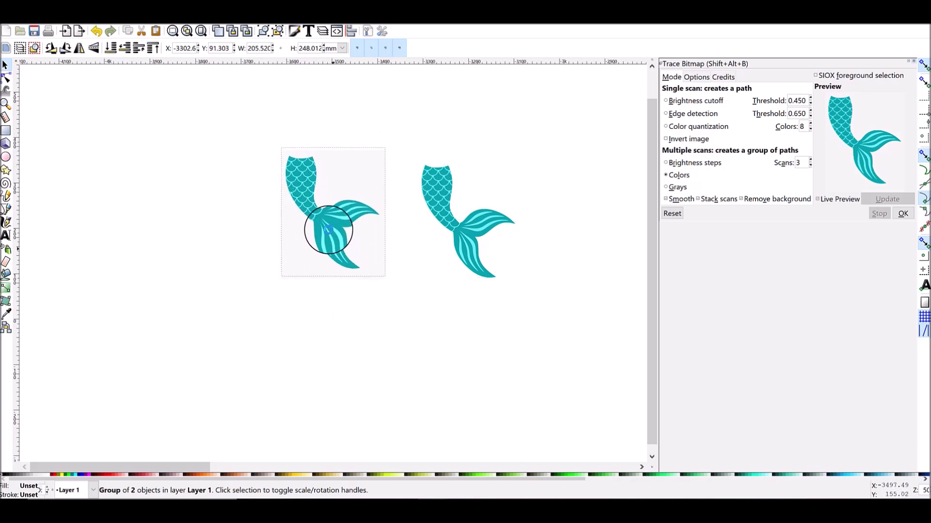
pyautogui.click(442, 201)
pyautogui.moveTo(444, 196); pyautogui.dragTo(449, 190)
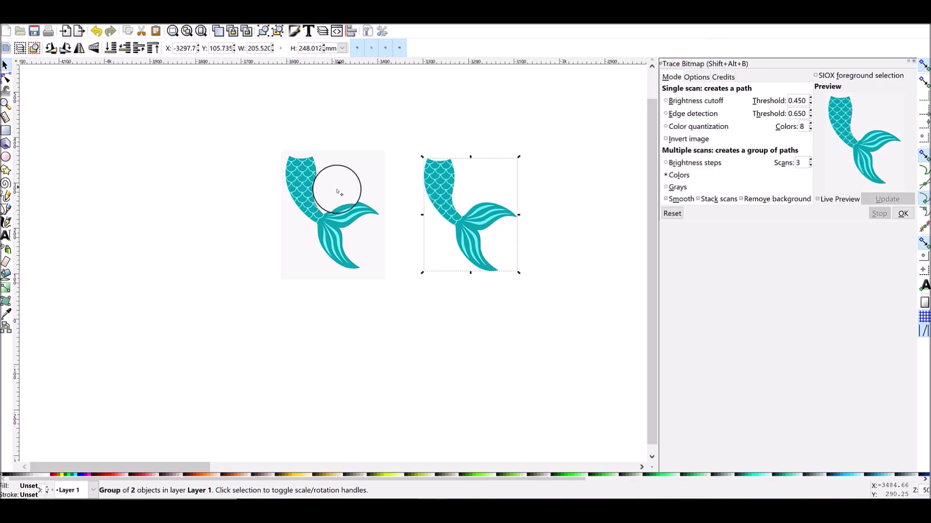
pyautogui.click(315, 190)
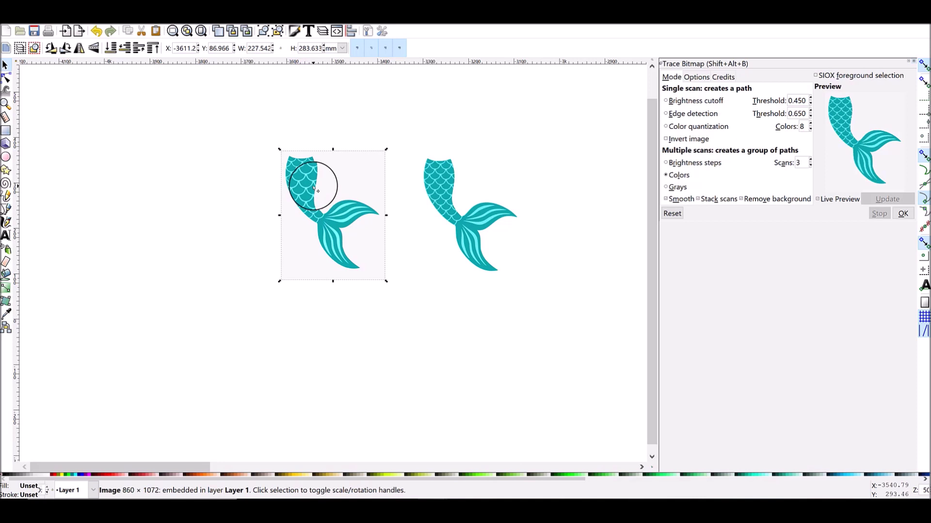
pyautogui.press('Delete')
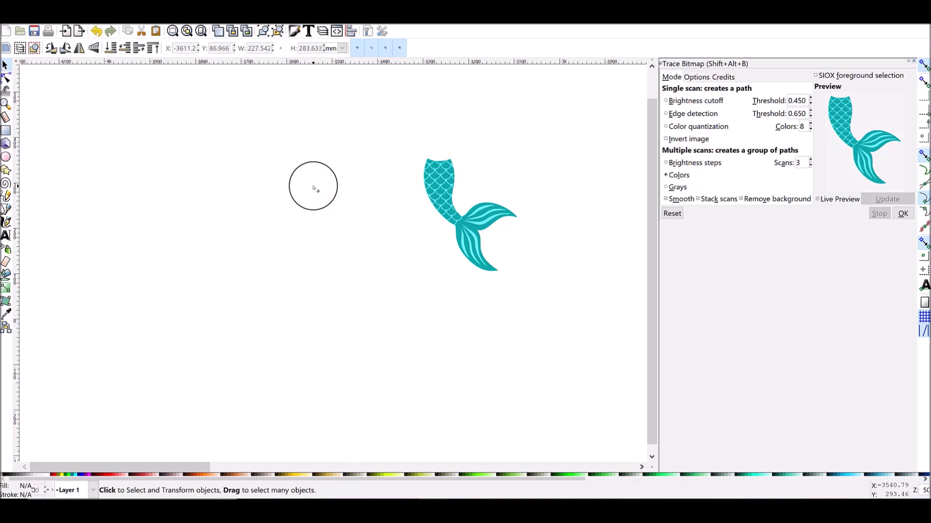
# - Ungroup the traced tail into two paths and select the dark teal 482-node scales path
pyautogui.keyDown('ctrl'); pyautogui.scroll(3, 502, 190); pyautogui.keyUp('ctrl')
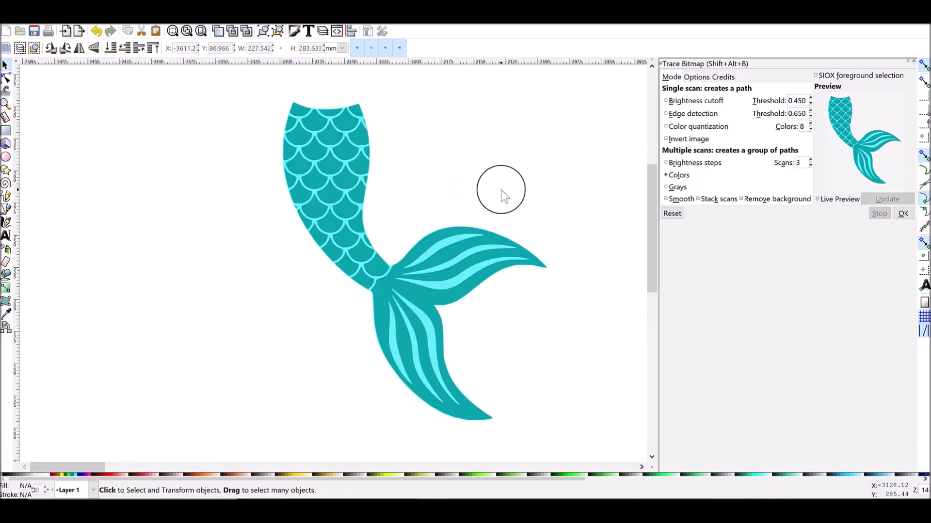
pyautogui.moveTo(340, 192); pyautogui.dragTo(305, 188)
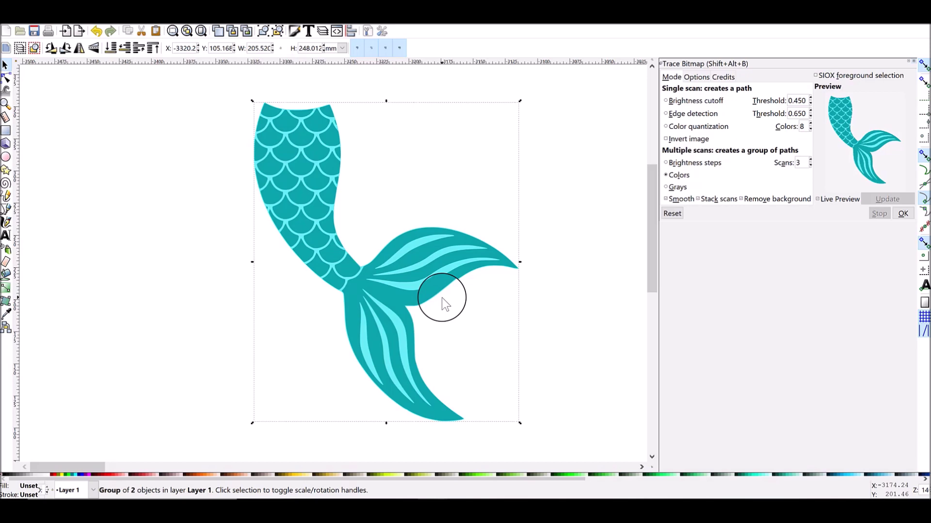
pyautogui.rightClick(323, 196)
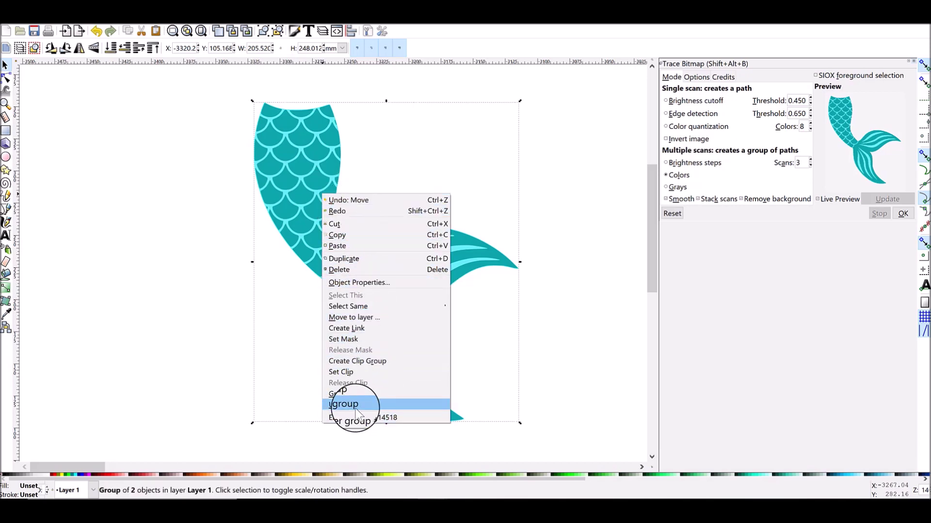
pyautogui.click(482, 245)
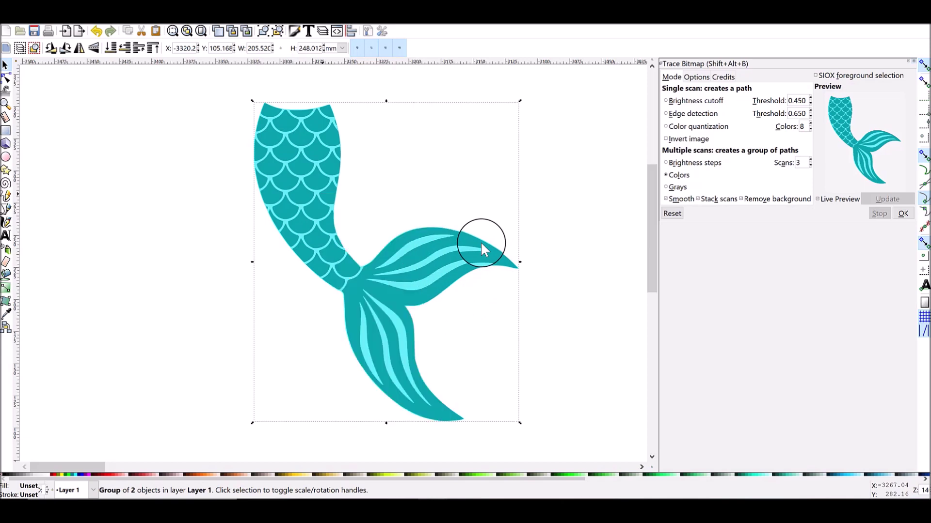
pyautogui.press('shift')
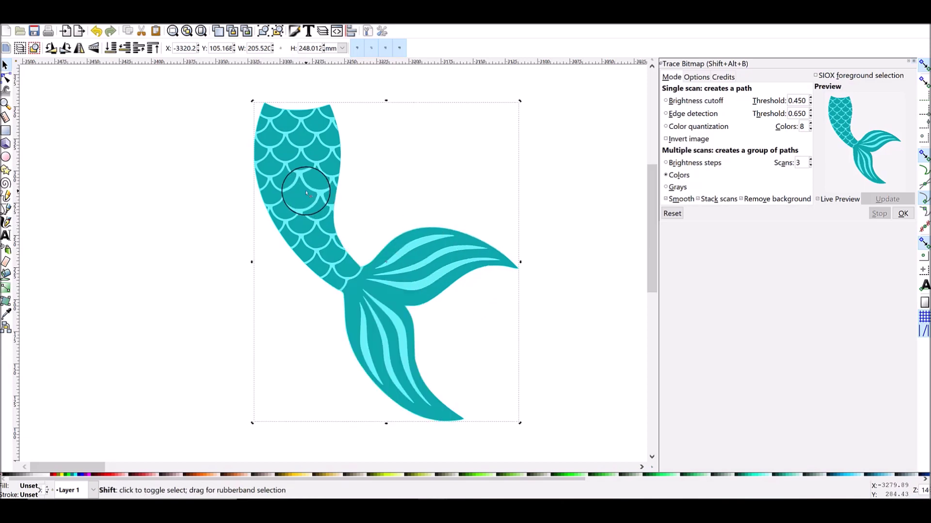
pyautogui.press('ctrl')
pyautogui.keyDown('ctrl'); pyautogui.keyDown('shift'); pyautogui.click(307, 193); pyautogui.keyUp('shift'); pyautogui.keyUp('ctrl')
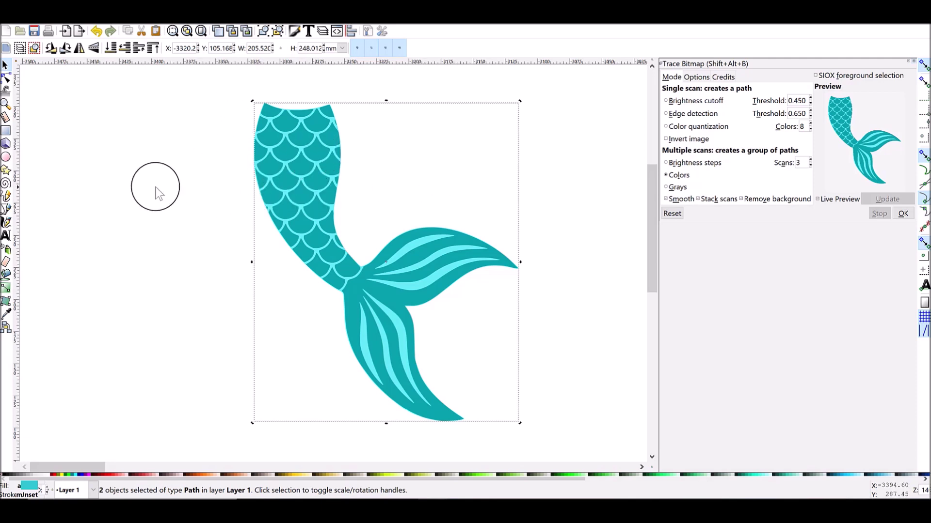
pyautogui.click(156, 187)
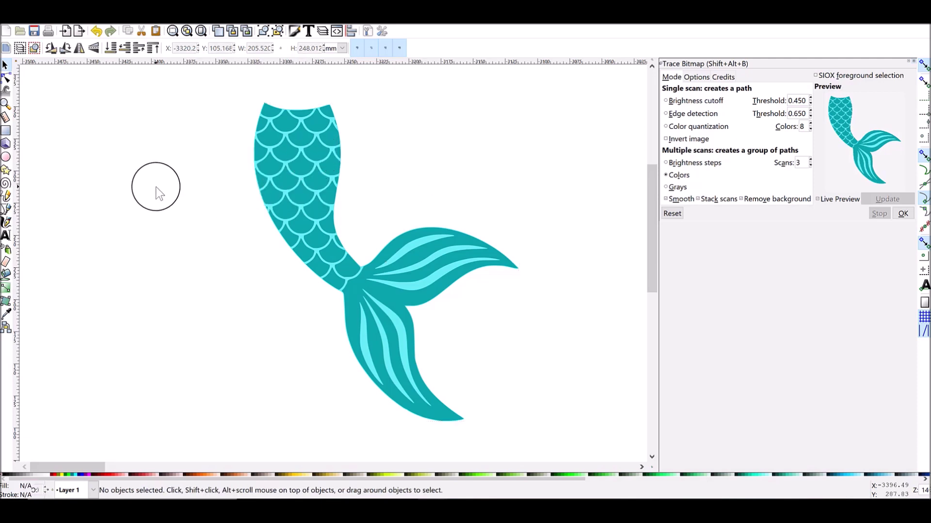
pyautogui.click(291, 157)
# - Drag the teal scaled tail left and the light-cyan 81-node base path right
pyautogui.moveTo(291, 157); pyautogui.dragTo(185, 161)
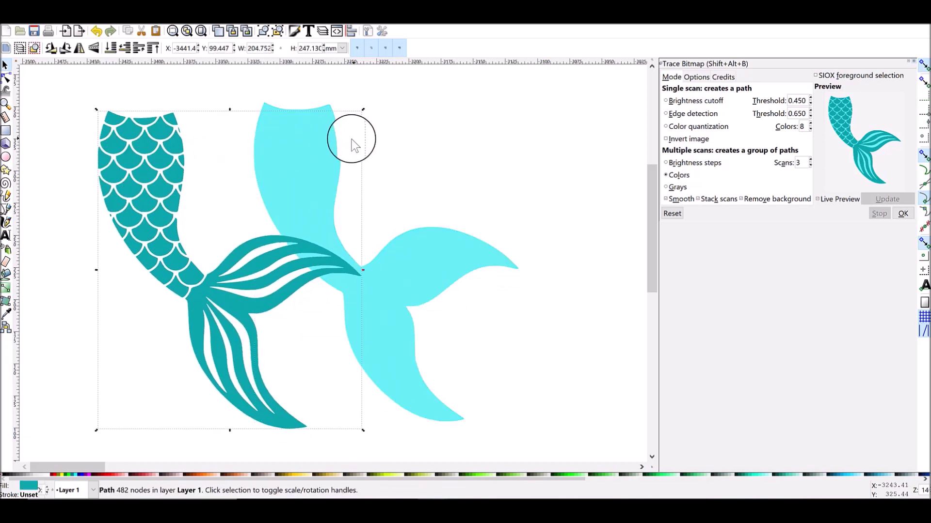
pyautogui.moveTo(351, 140); pyautogui.dragTo(418, 142)
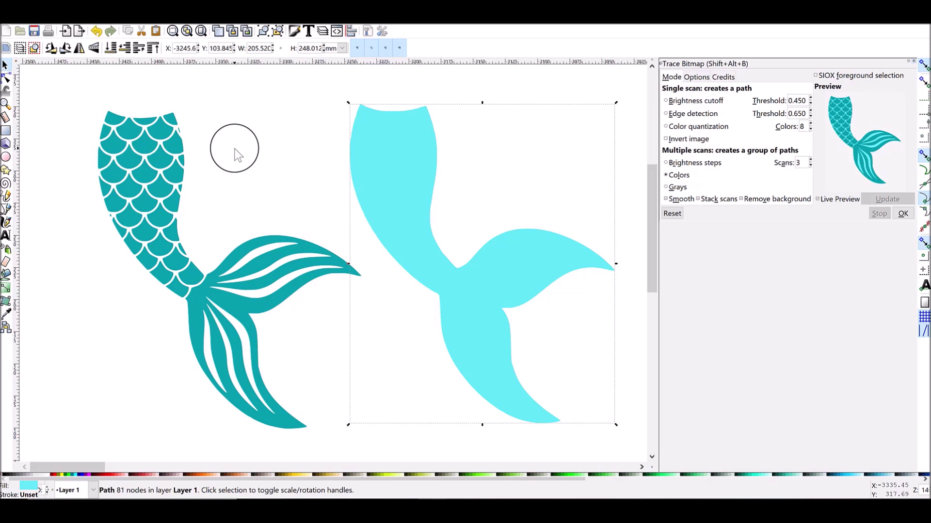
# - Start Save As in the SVG files folder and name the file 'Mermaid Tail Tumbler Project'
pyautogui.click(10, 20)
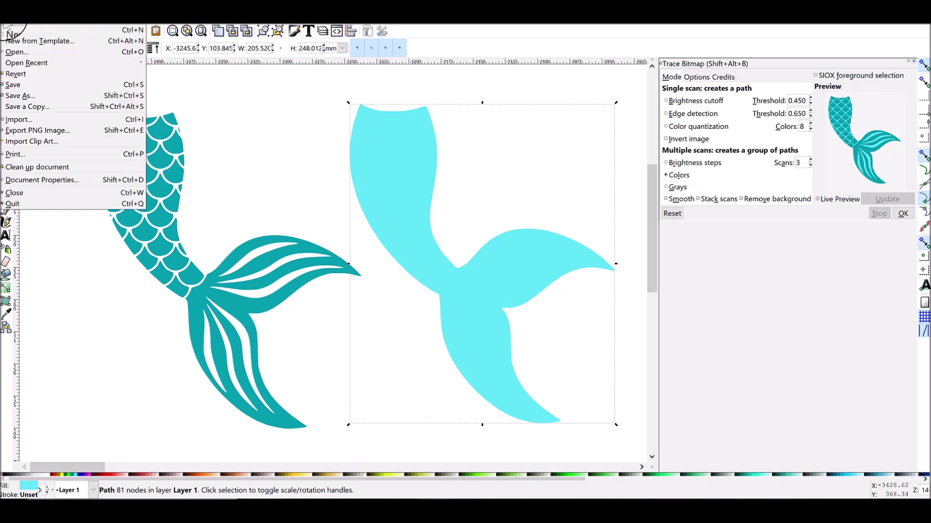
pyautogui.click(39, 97)
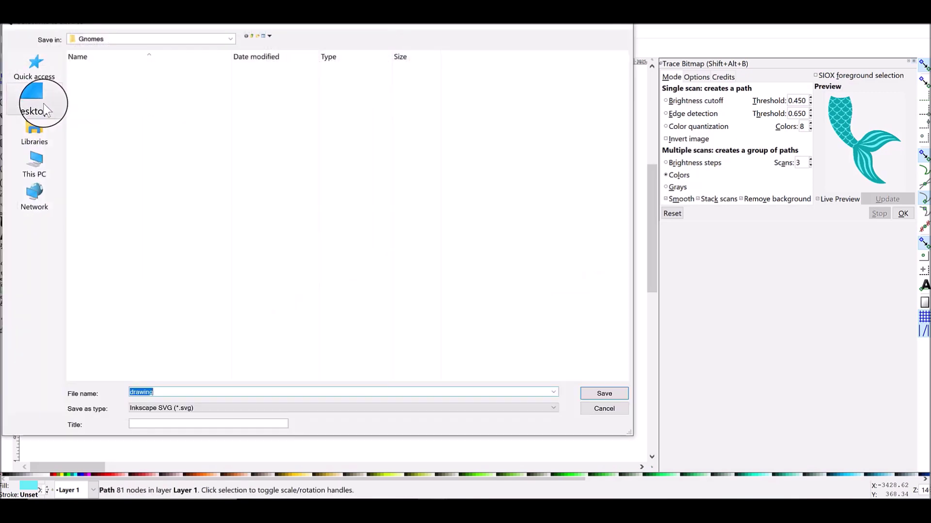
pyautogui.click(232, 40)
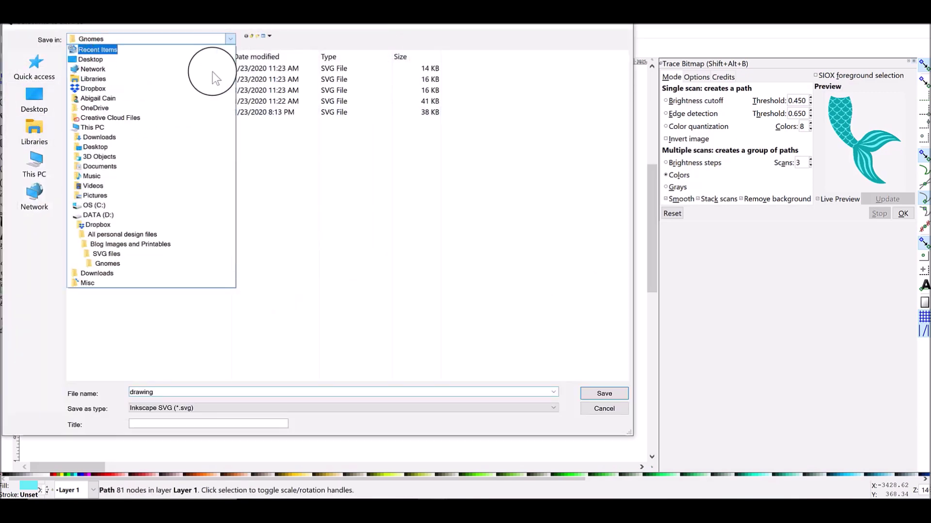
pyautogui.click(109, 254)
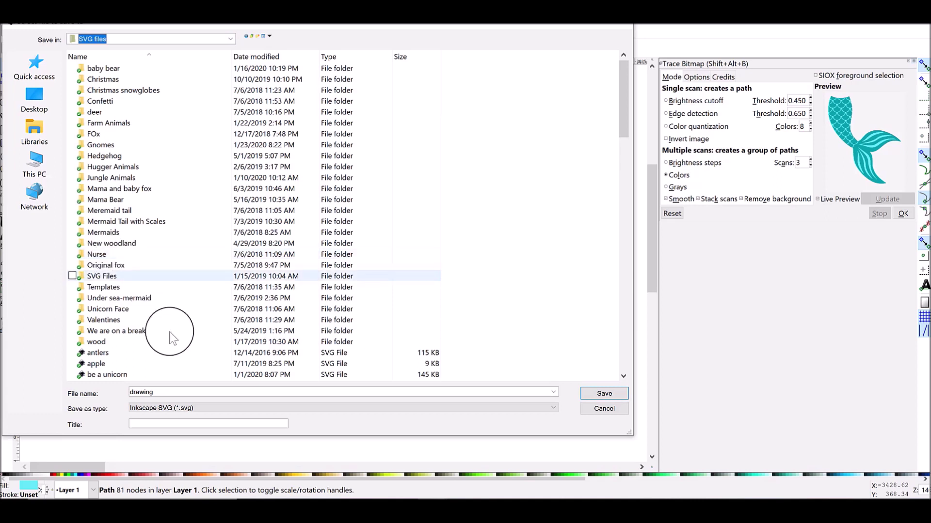
pyautogui.click(162, 393)
pyautogui.doubleClick(162, 393)
pyautogui.press('BackSpace')
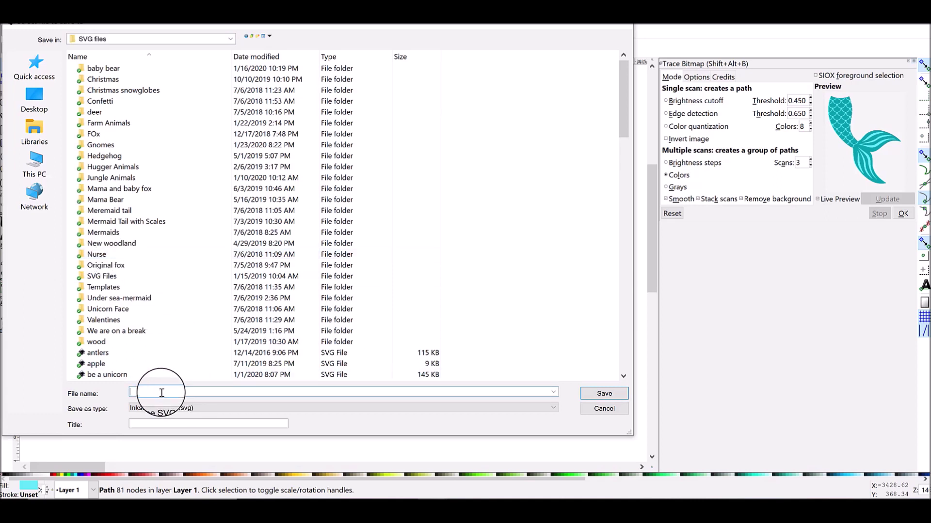
pyautogui.write('Mermaid Tail ')
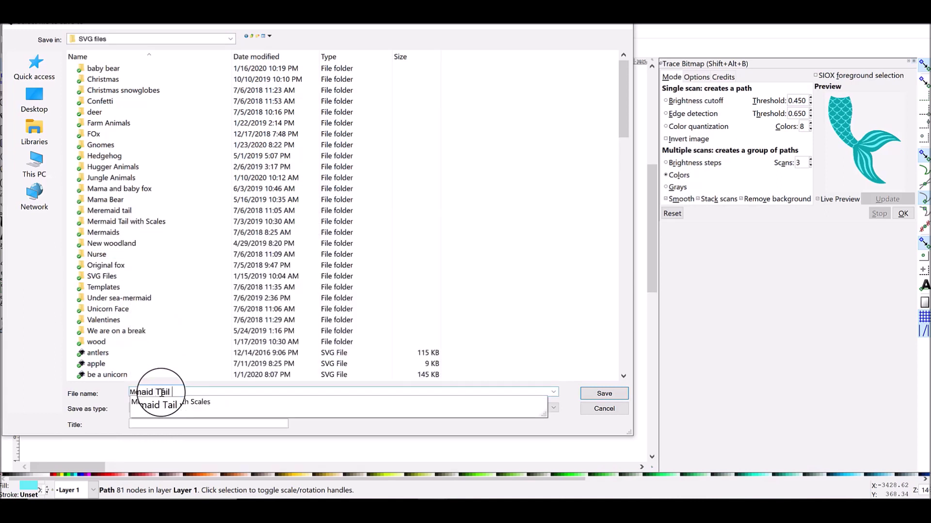
pyautogui.write('Pro')
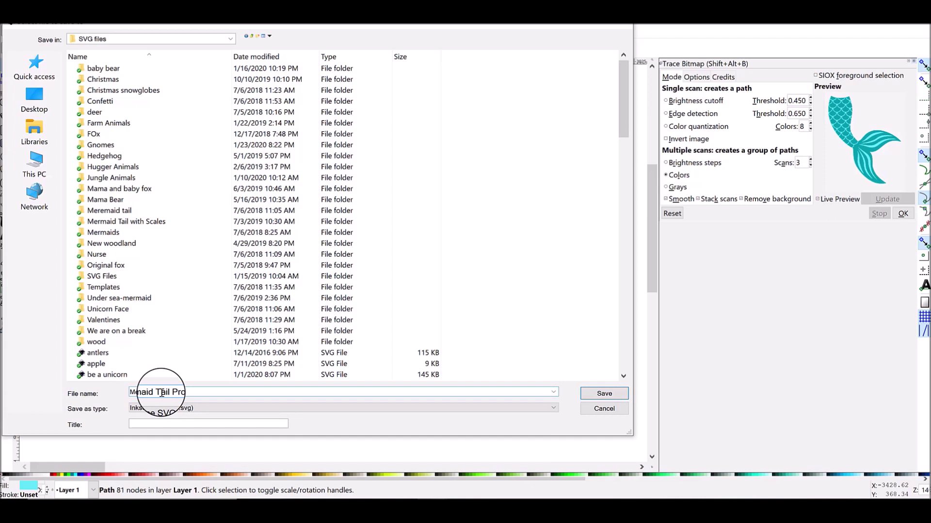
pyautogui.write('je')
pyautogui.press('BackSpace')
pyautogui.press('BackSpace')
pyautogui.press('BackSpace')
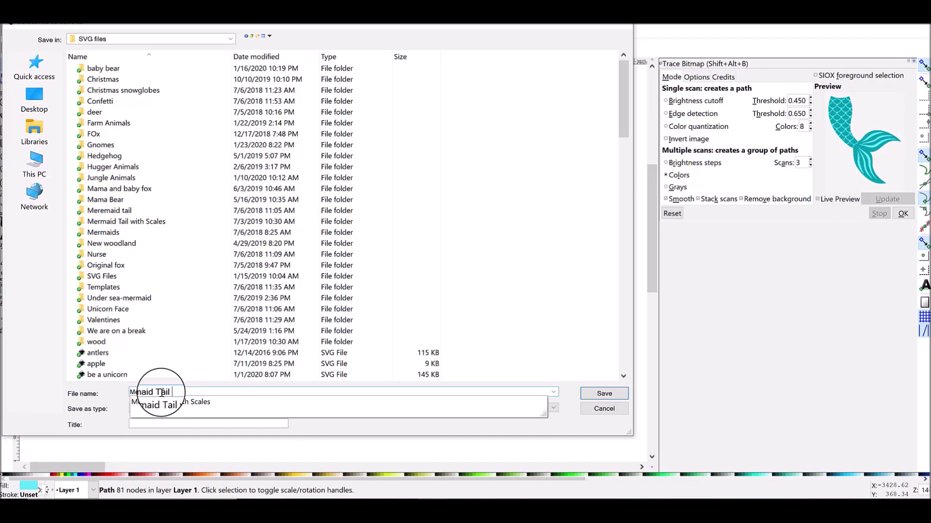
pyautogui.write('Turtle')
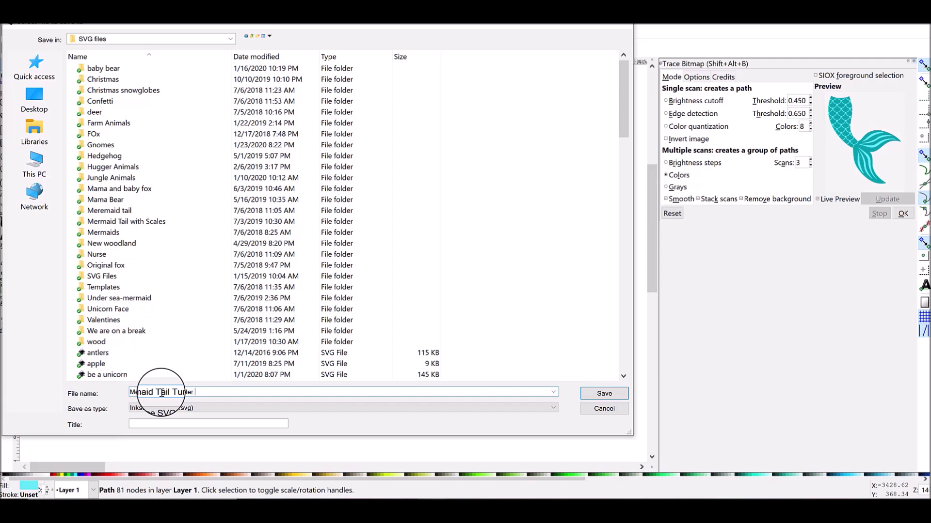
pyautogui.write('r Project')
# - Save Mermaid Tail Tumbler Project.svg in Inkscape SVG (*.svg) format
pyautogui.click(196, 413)
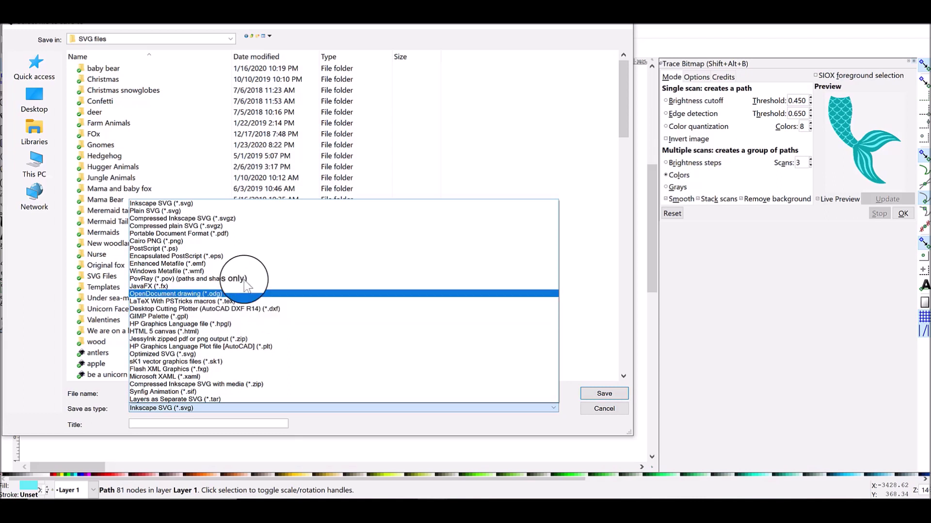
pyautogui.click(193, 206)
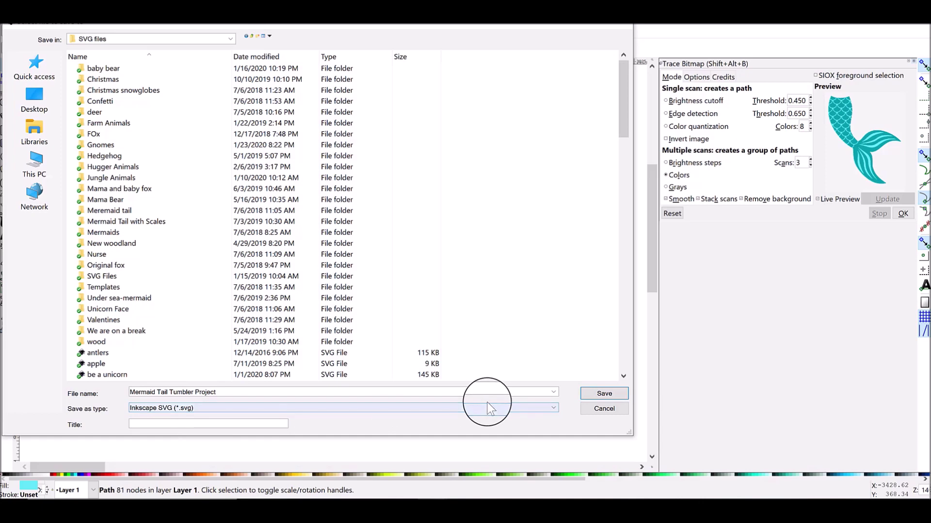
pyautogui.click(604, 393)
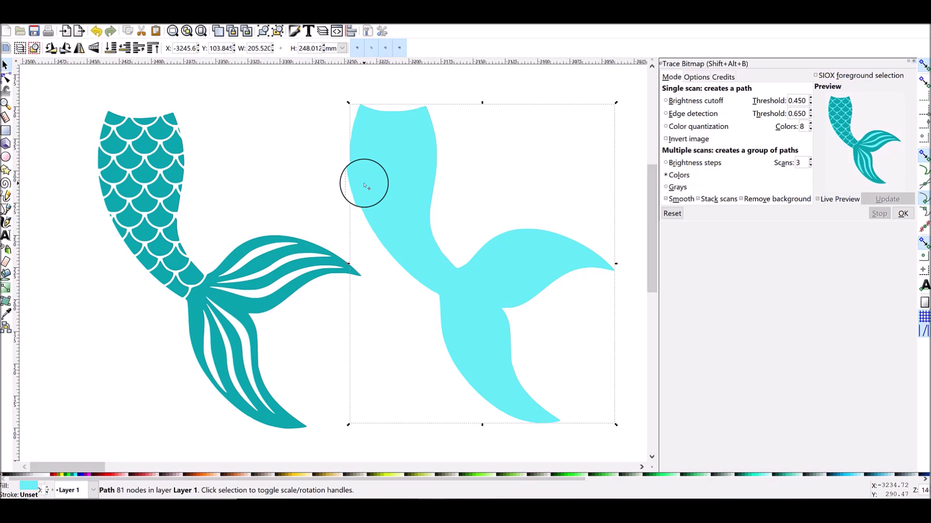
# - In Cricut Design Space, create a new Untitled canvas and open the image upload screen
pyautogui.click(464, 500)
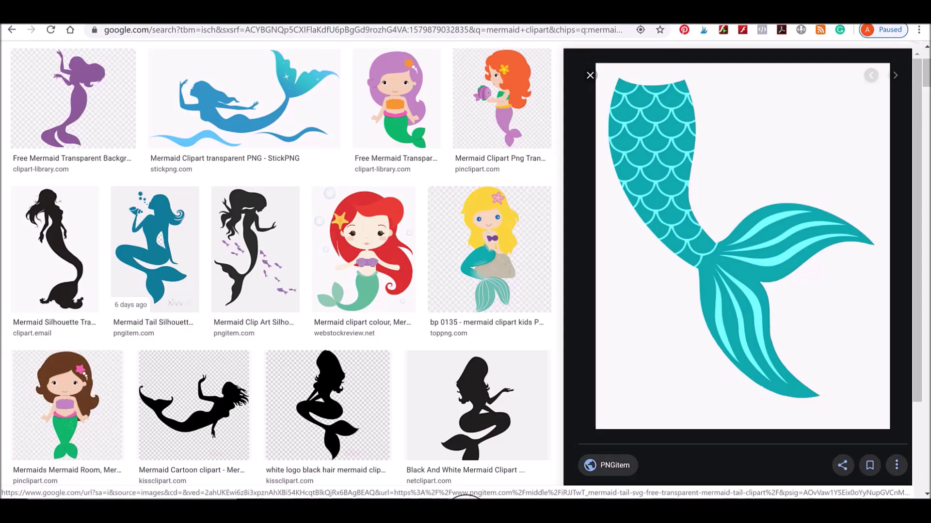
pyautogui.click(500, 12)
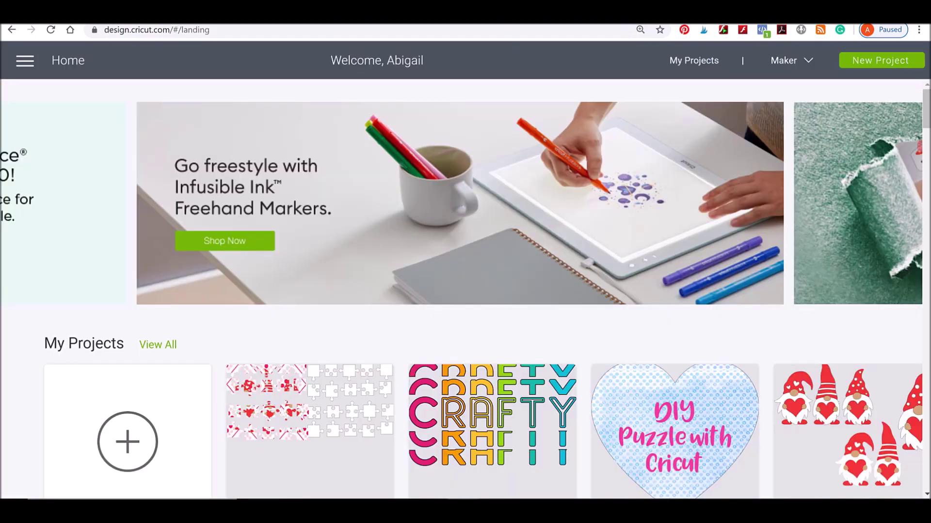
pyautogui.click(143, 441)
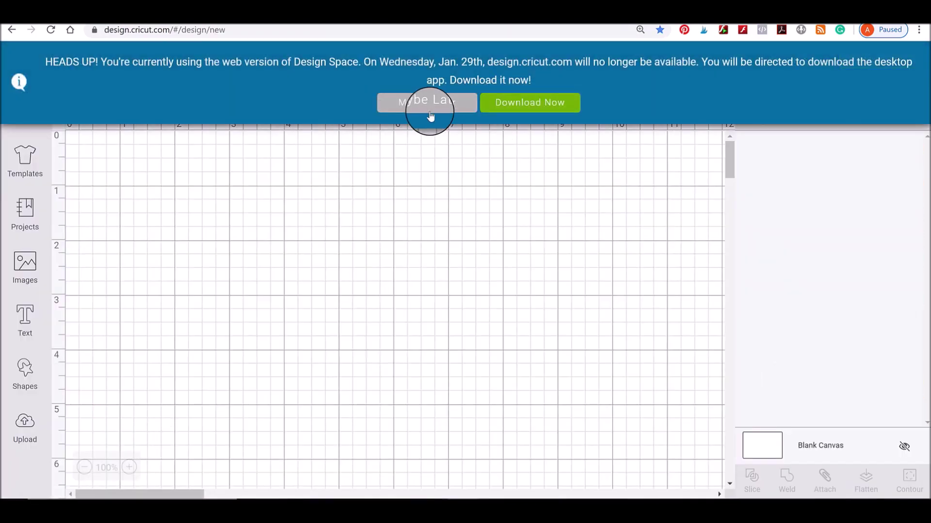
pyautogui.click(430, 114)
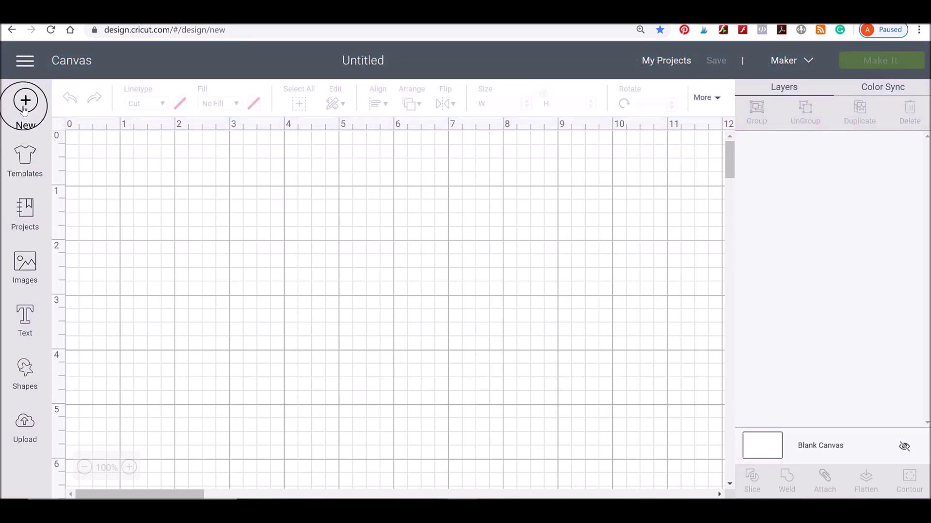
pyautogui.click(25, 423)
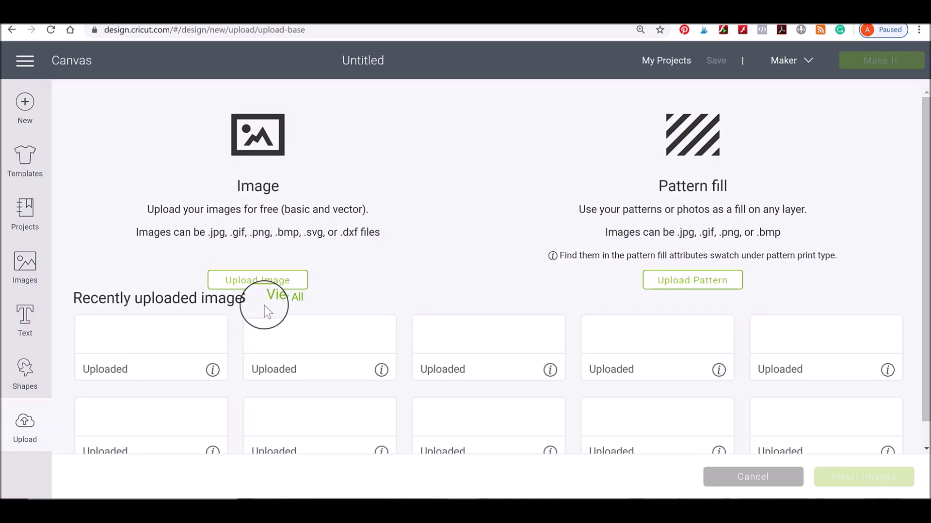
pyautogui.click(276, 281)
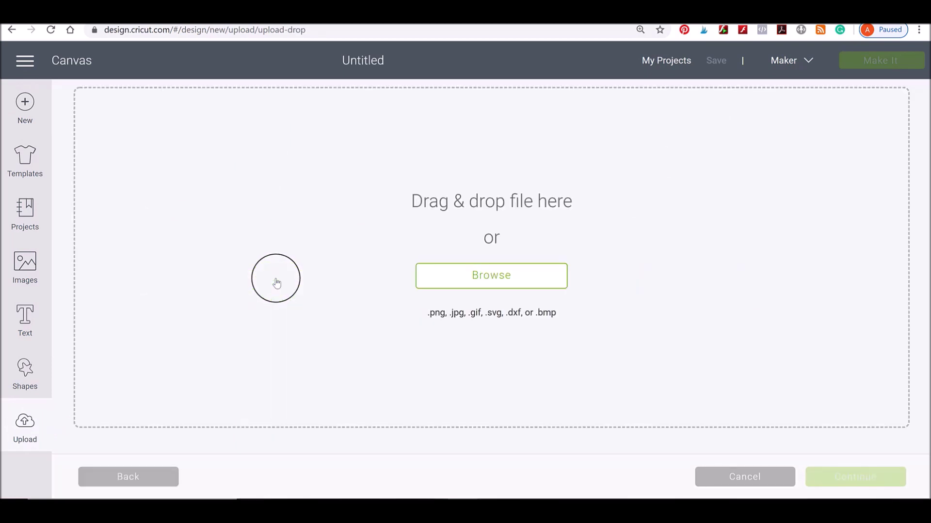
# - Browse Quick access, upload the Mermaid Tail Tumbler Project file, and save the image
pyautogui.click(507, 282)
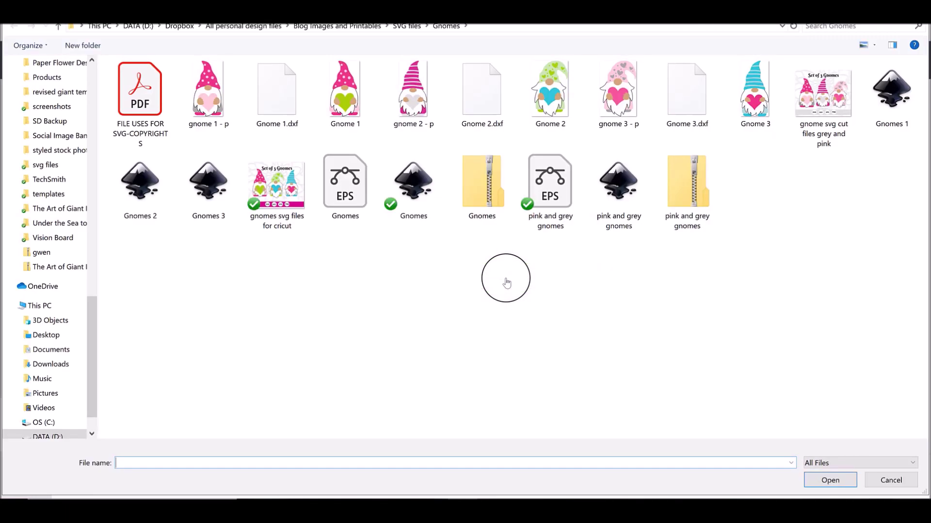
pyautogui.scroll(10, 92, 77)
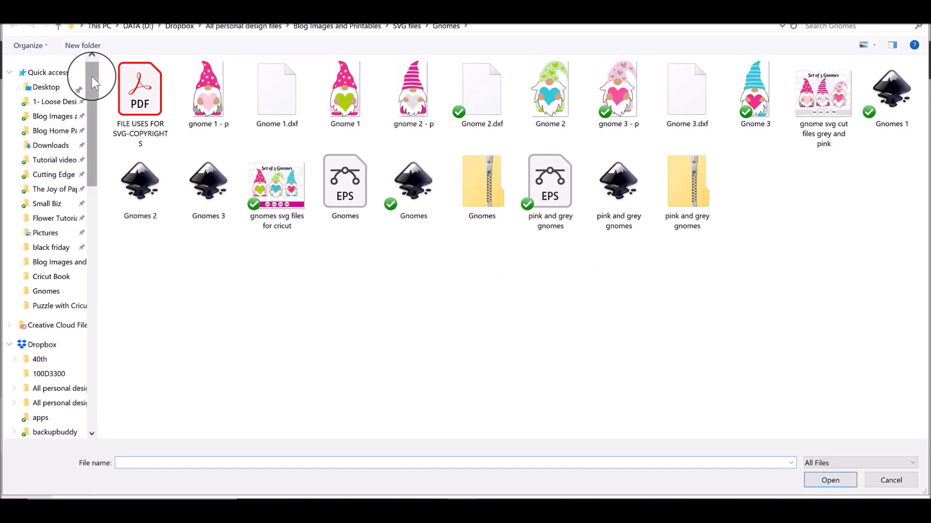
pyautogui.click(62, 77)
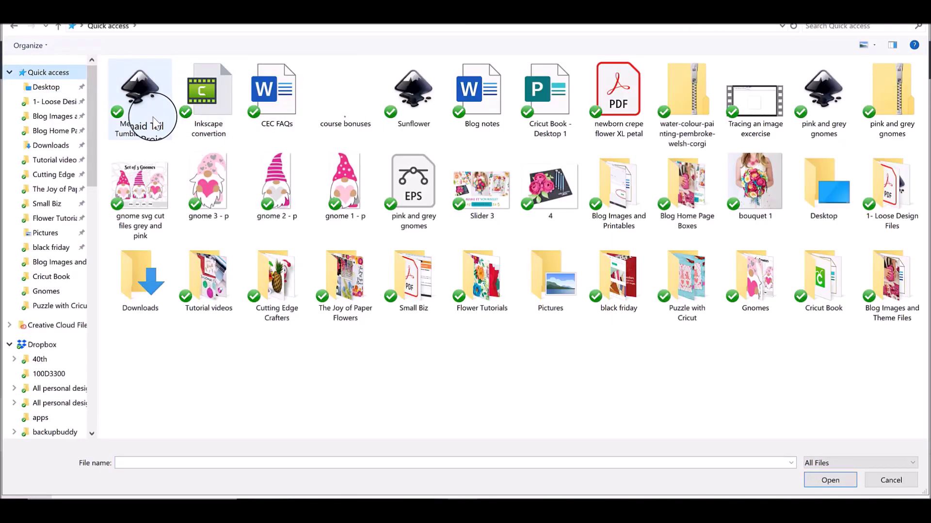
pyautogui.doubleClick(153, 117)
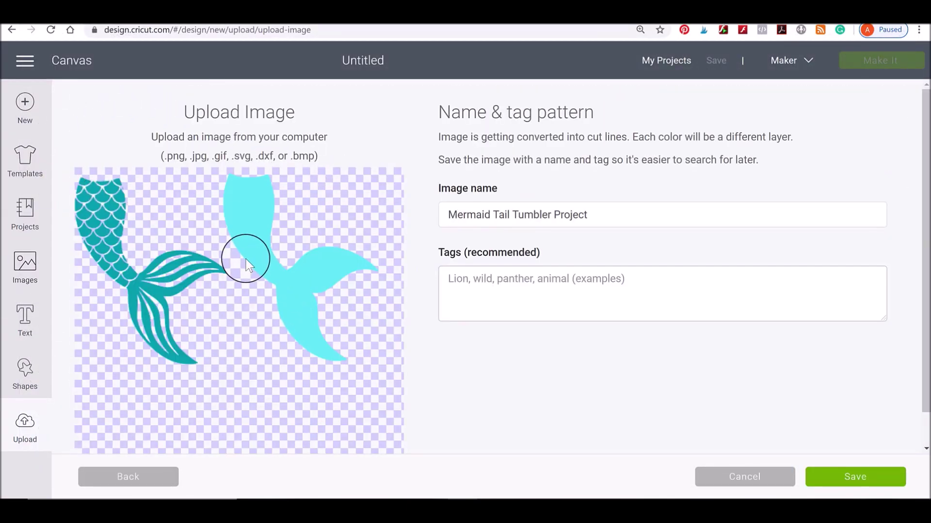
pyautogui.click(875, 483)
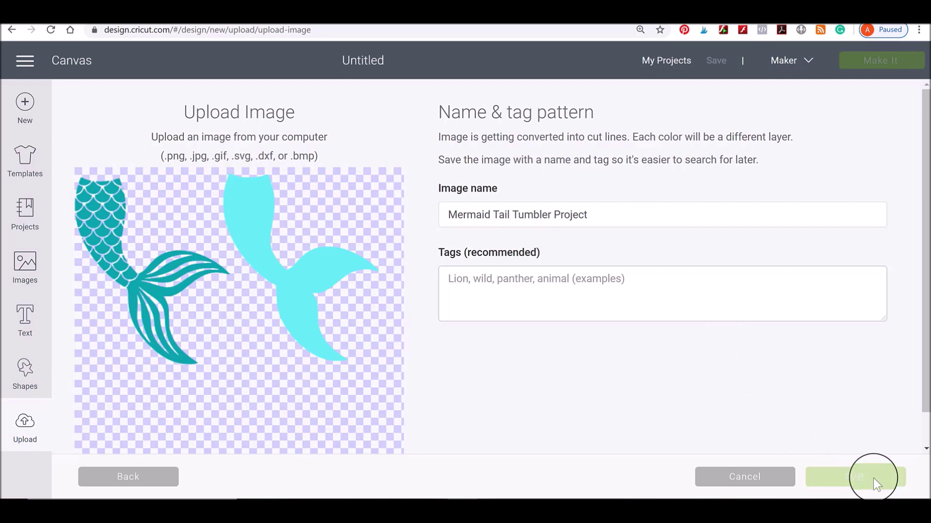
# - Insert the uploaded mermaid tails image into the Cricut Design Space canvas
pyautogui.click(219, 387)
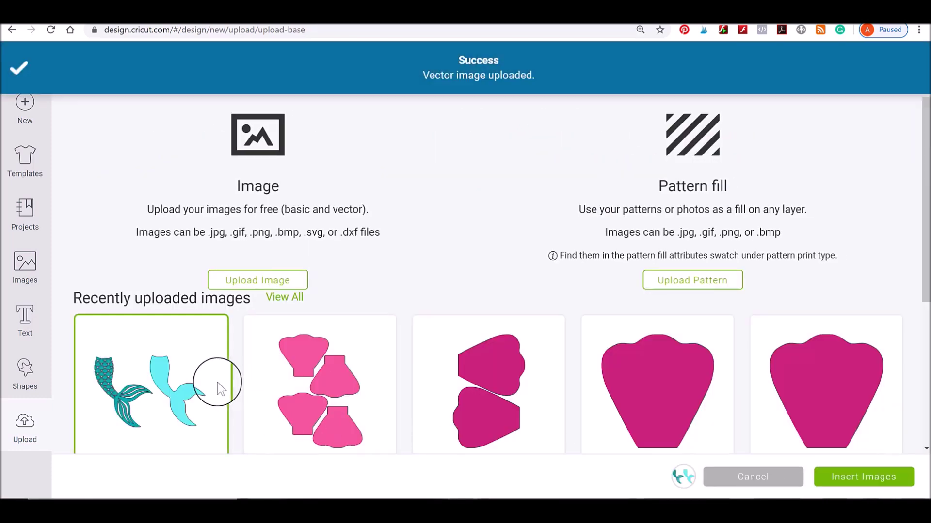
pyautogui.click(855, 478)
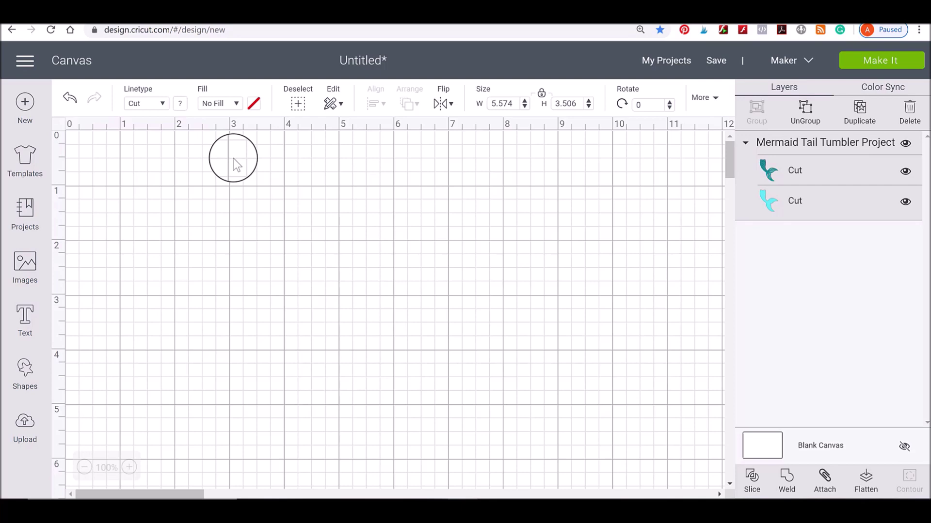
pyautogui.moveTo(726, 161); pyautogui.dragTo(747, 321)
pyautogui.moveTo(736, 193); pyautogui.dragTo(728, 129)
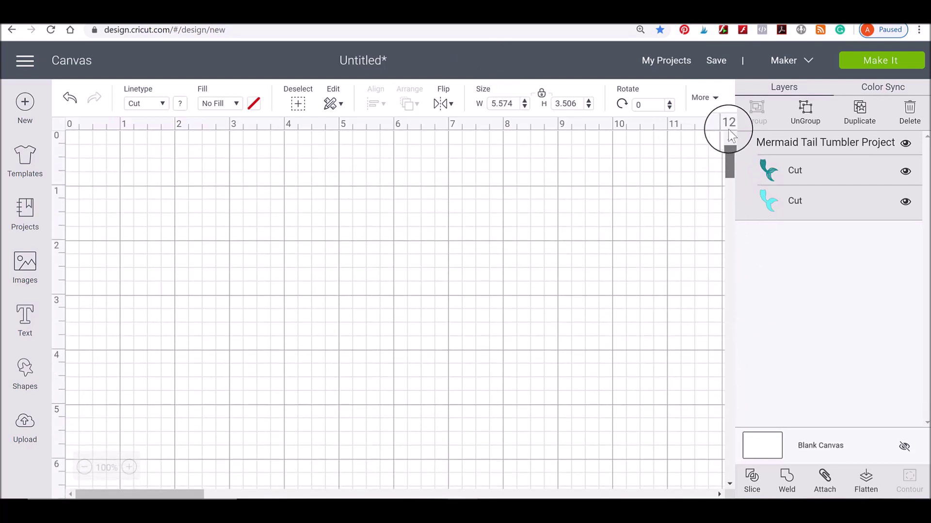
# - Set the image's X position to 0 so both tails sit on the mat
pyautogui.click(716, 99)
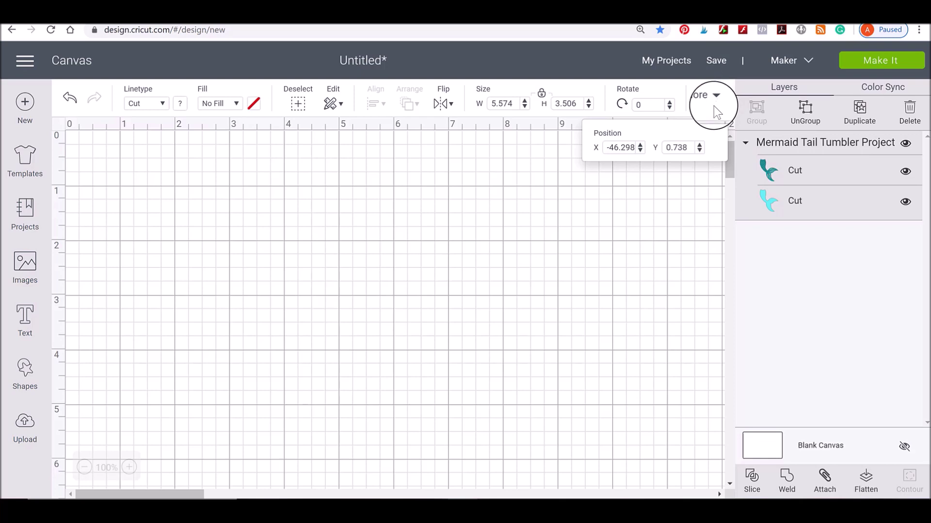
pyautogui.click(618, 150)
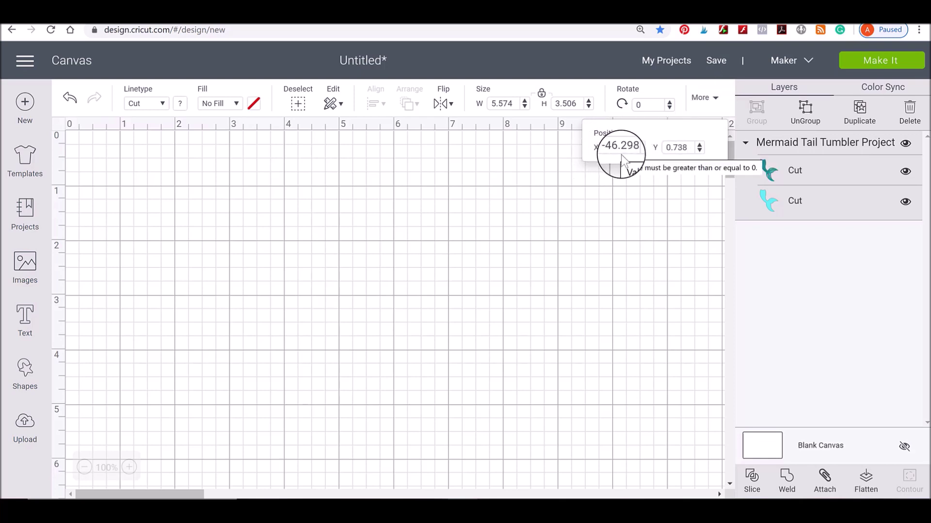
pyautogui.click(622, 148)
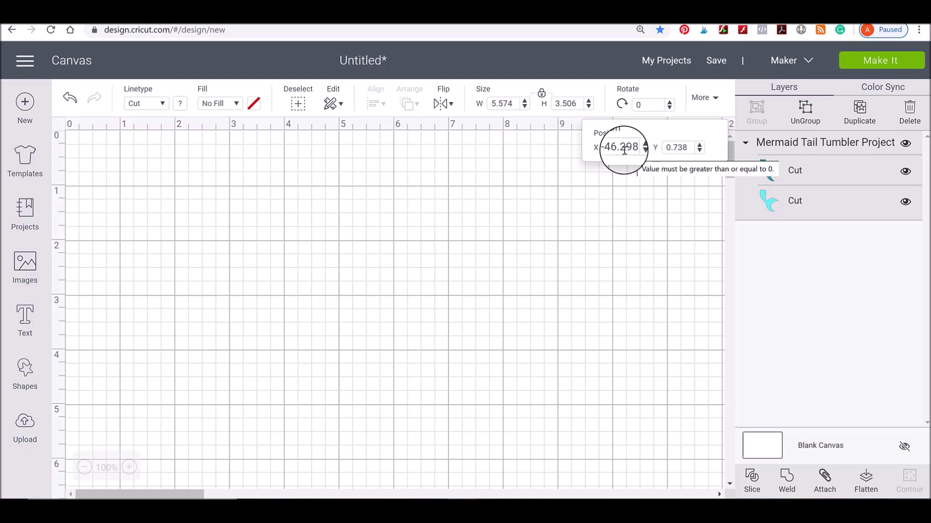
pyautogui.tripleClick(620, 149)
pyautogui.write('0')
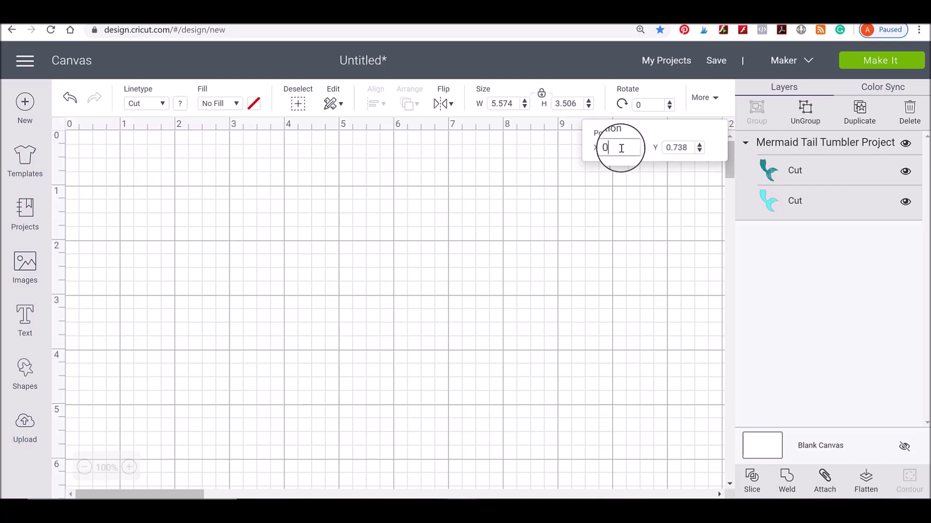
pyautogui.press('Return')
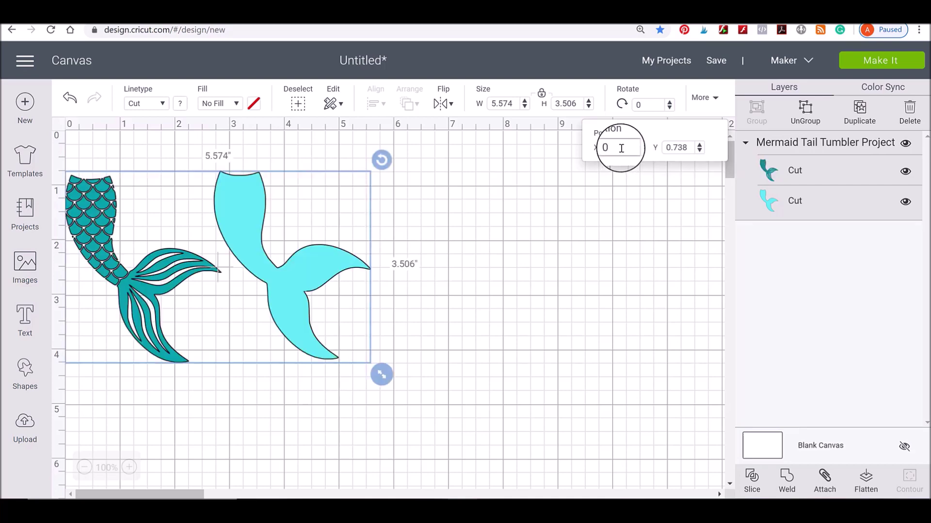
# - Ungroup the mermaid tails and place the dark scaled tail beside the light-blue tail
pyautogui.moveTo(246, 221); pyautogui.dragTo(373, 224)
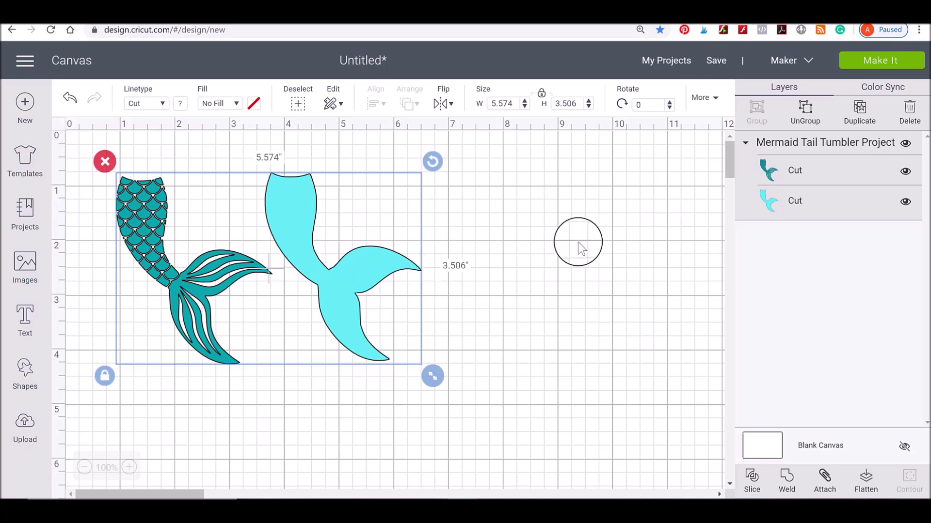
pyautogui.click(814, 113)
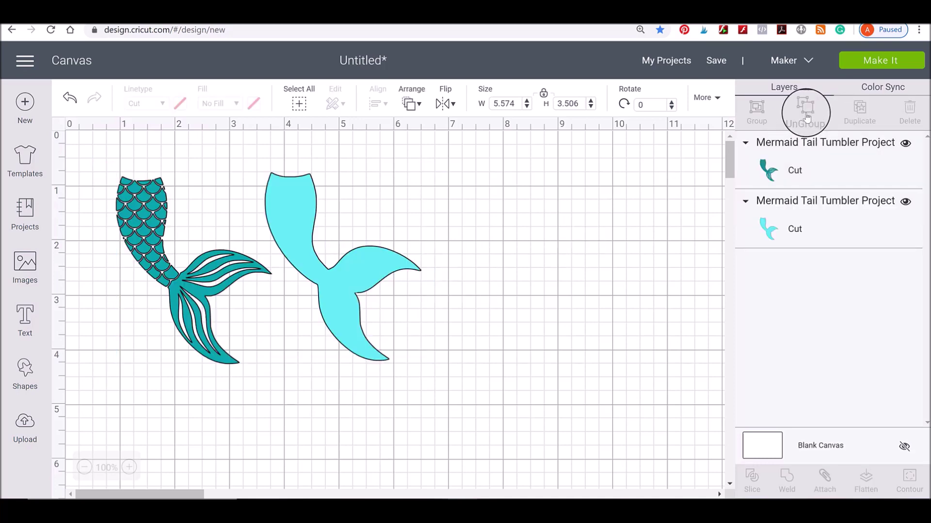
pyautogui.moveTo(298, 229); pyautogui.dragTo(399, 211)
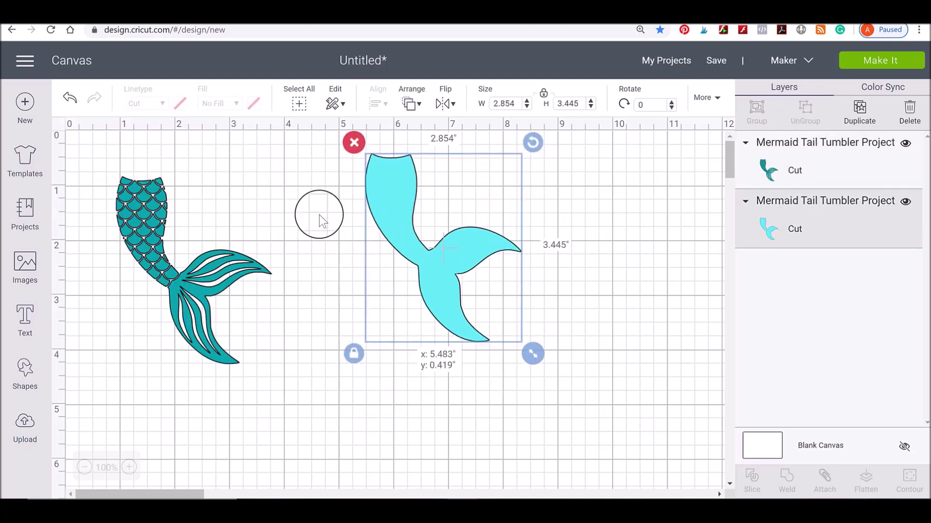
pyautogui.moveTo(147, 239); pyautogui.dragTo(233, 233)
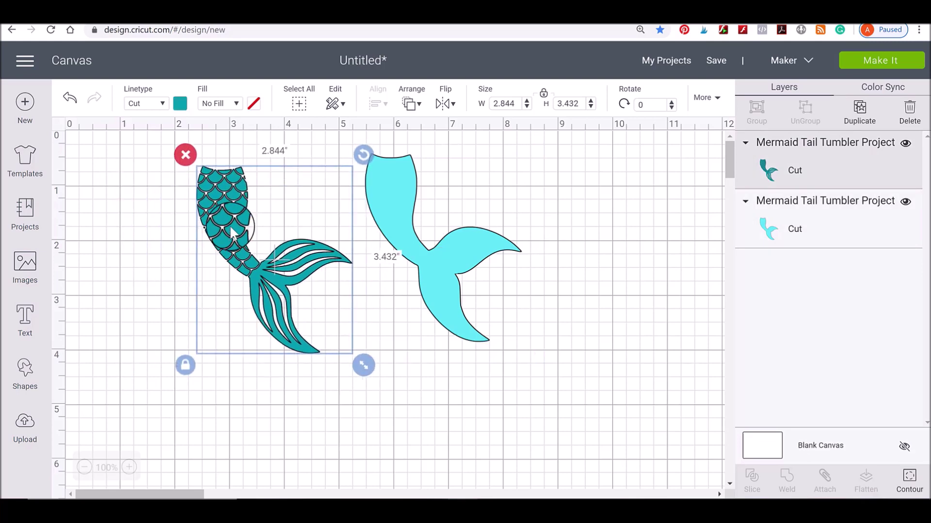
pyautogui.click(909, 477)
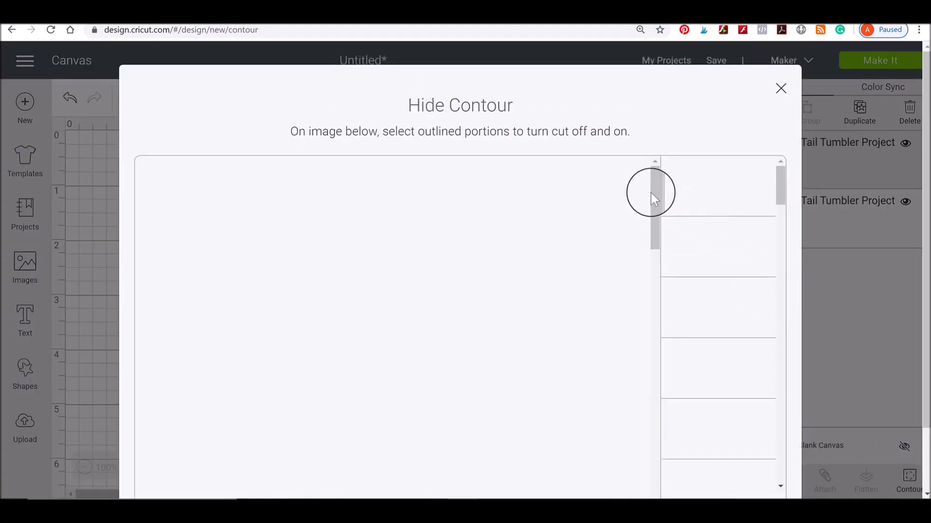
pyautogui.moveTo(654, 190); pyautogui.dragTo(661, 233)
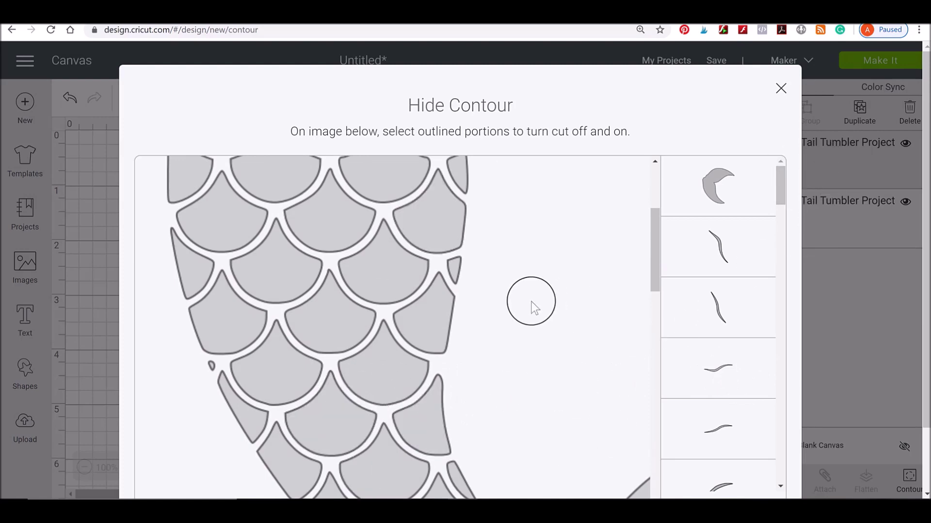
pyautogui.click(780, 89)
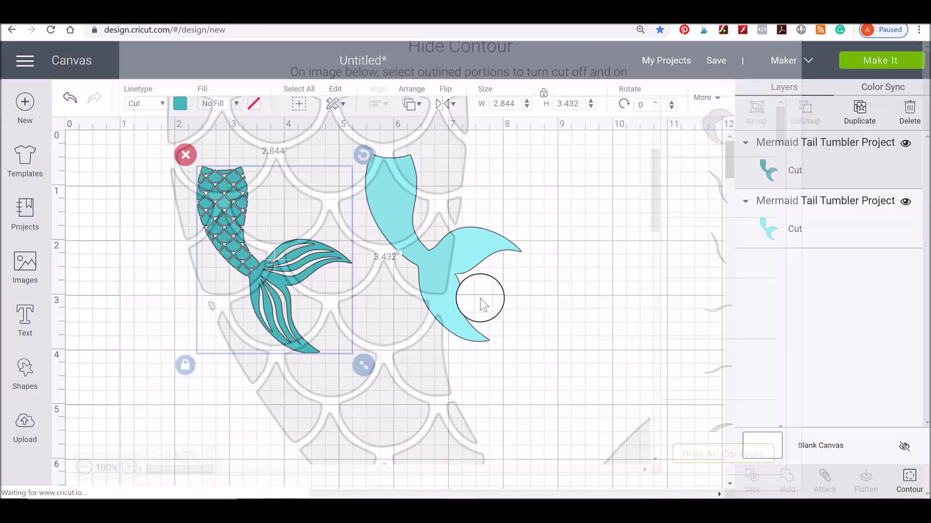